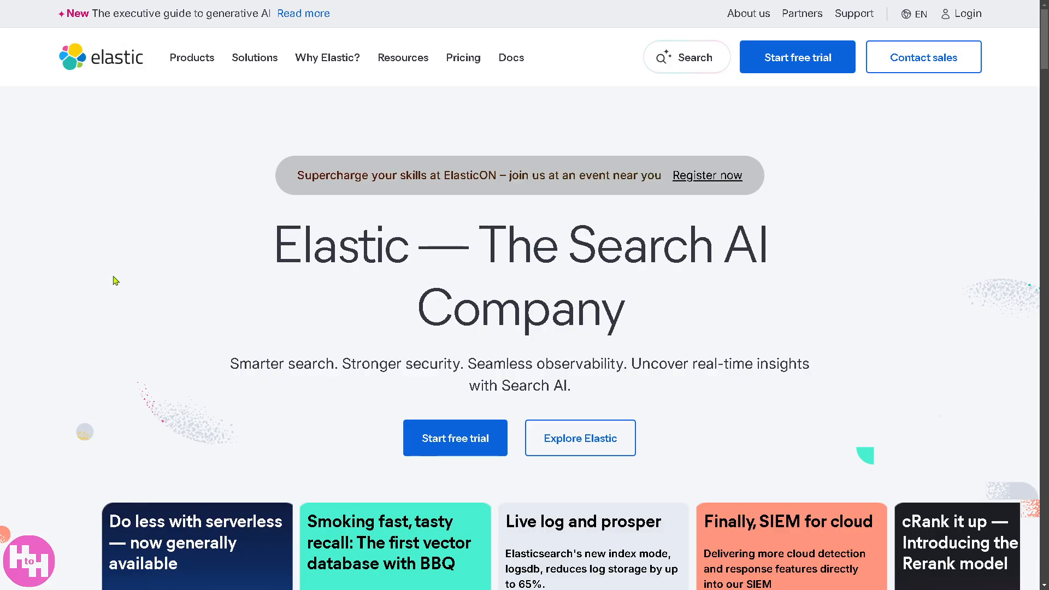
pyautogui.press('F11')
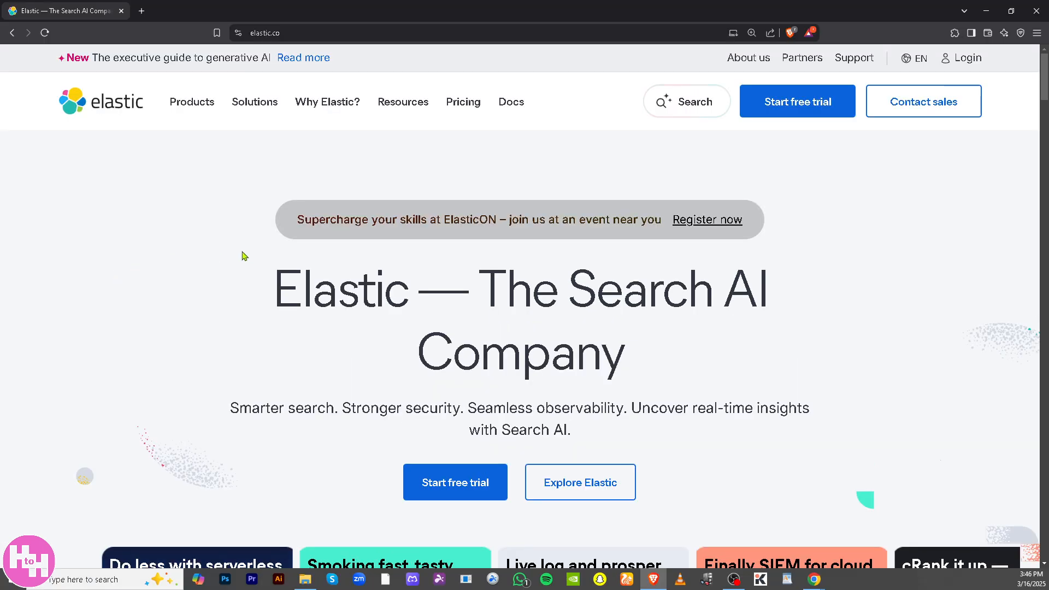
pyautogui.press('F11')
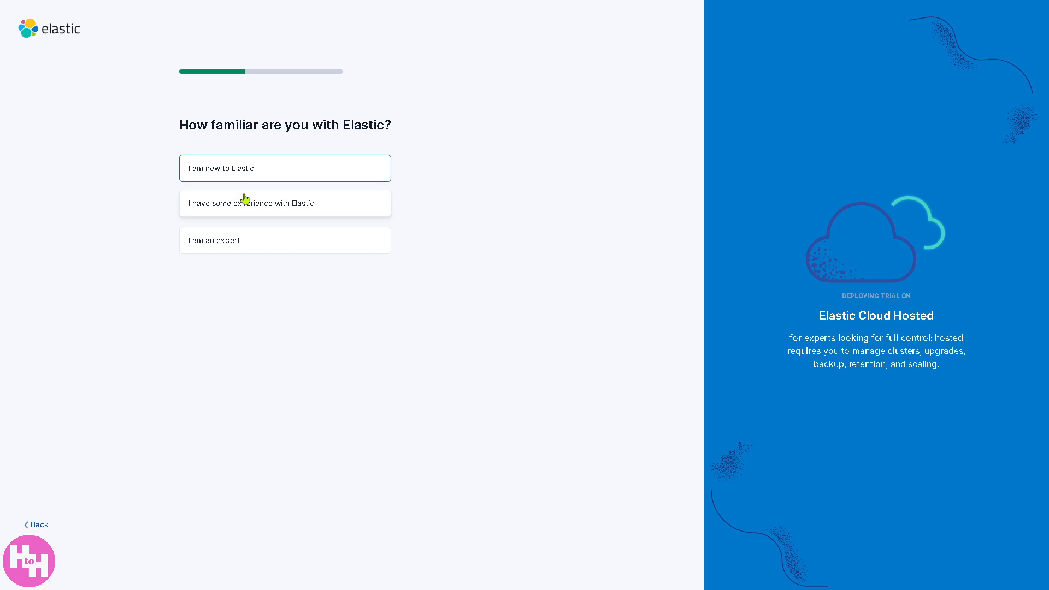
# Launch the Elasticsearch trial on GCP us-central1 (Iowa), answering "I am new to Elastic" and "Do something else" in the survey
pyautogui.click(312, 172)
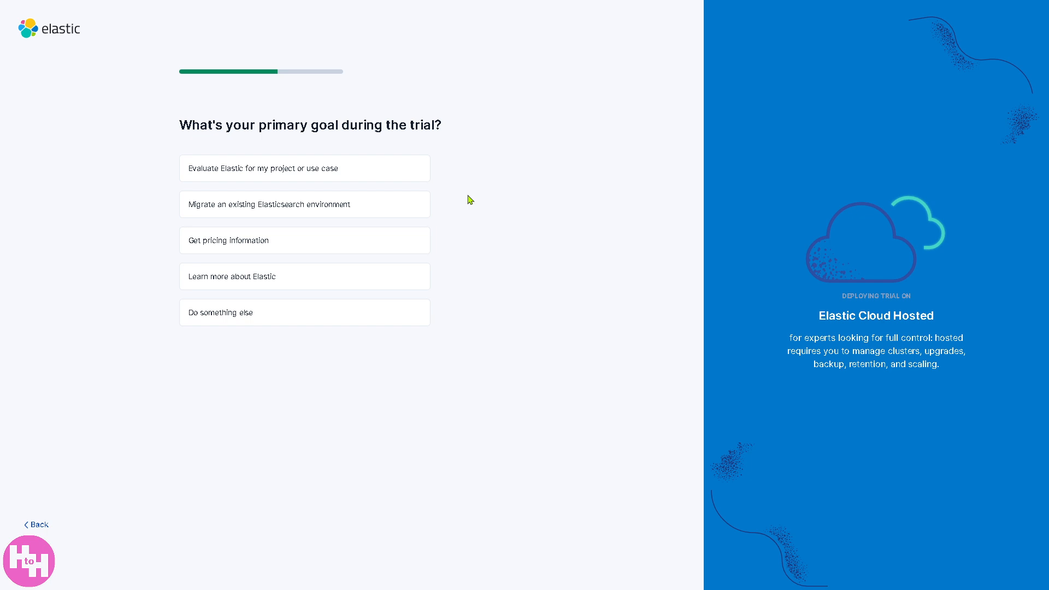
pyautogui.click(274, 321)
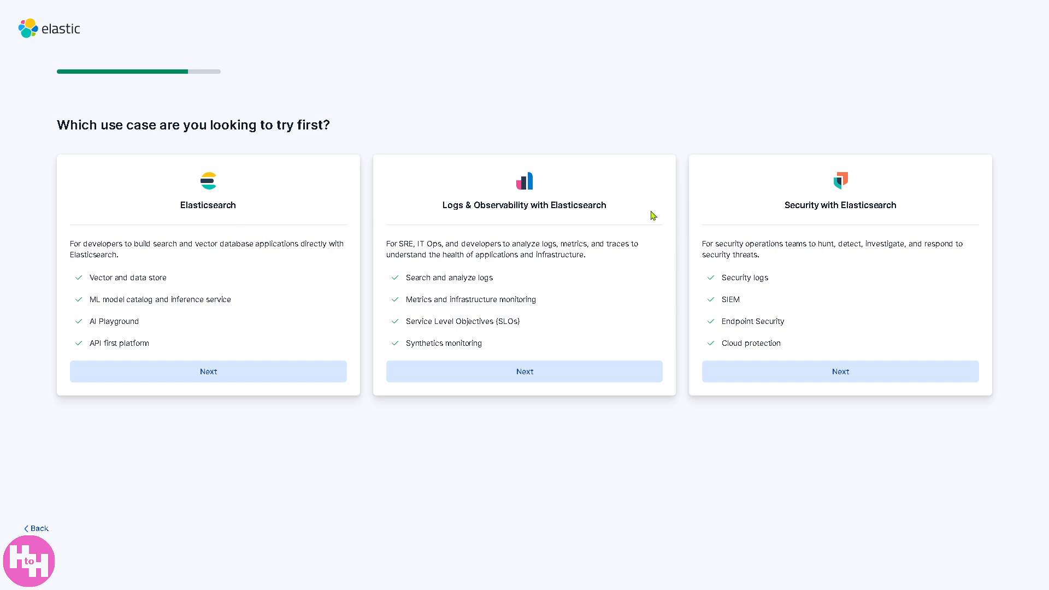
pyautogui.click(243, 379)
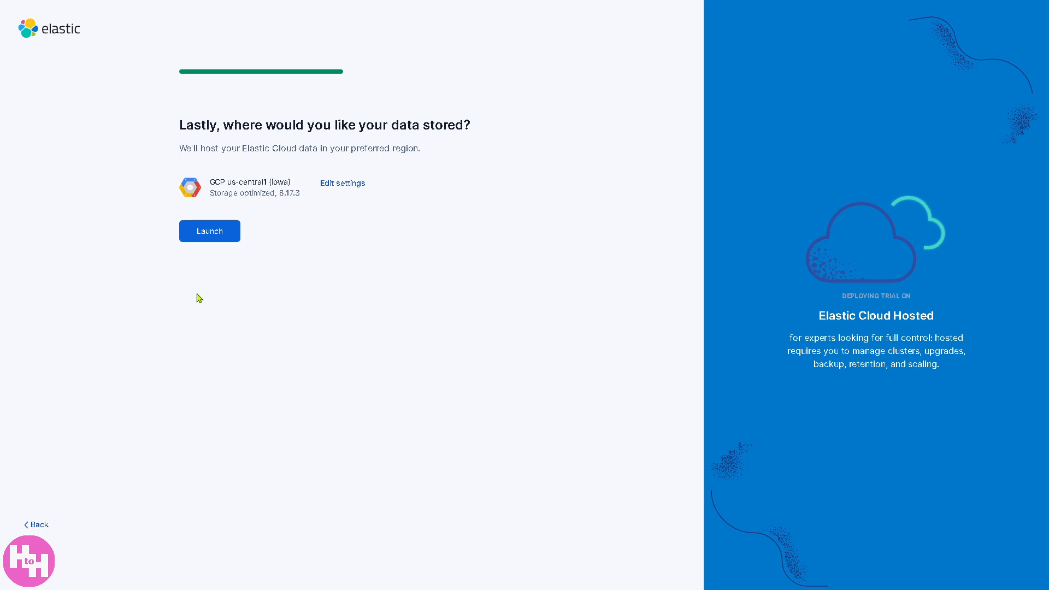
pyautogui.click(214, 226)
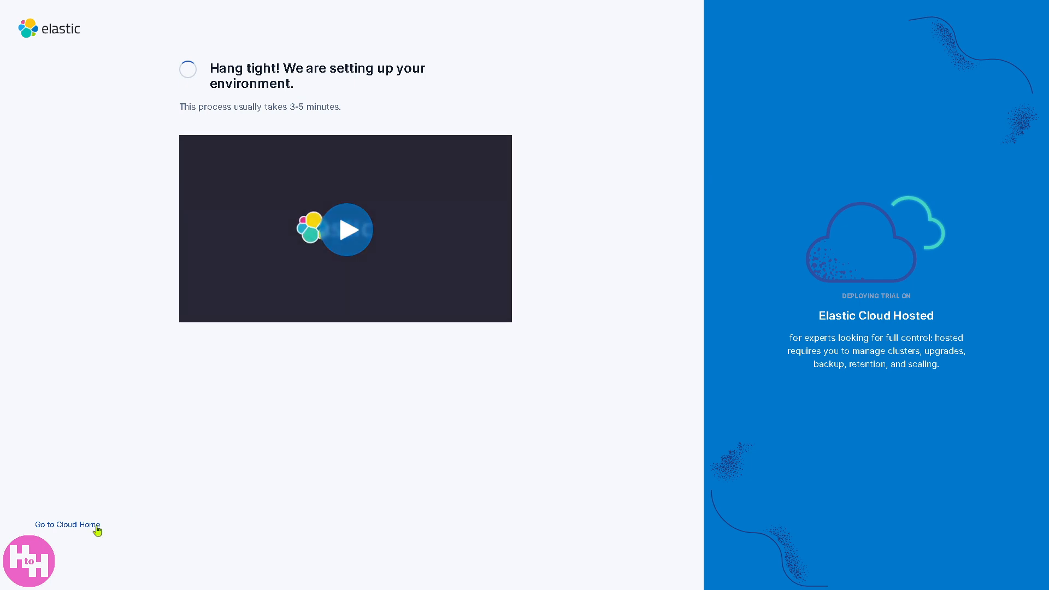
# Go to the deployment's overview, dismiss the solution view notice and look over the content ingestion options
pyautogui.click(77, 529)
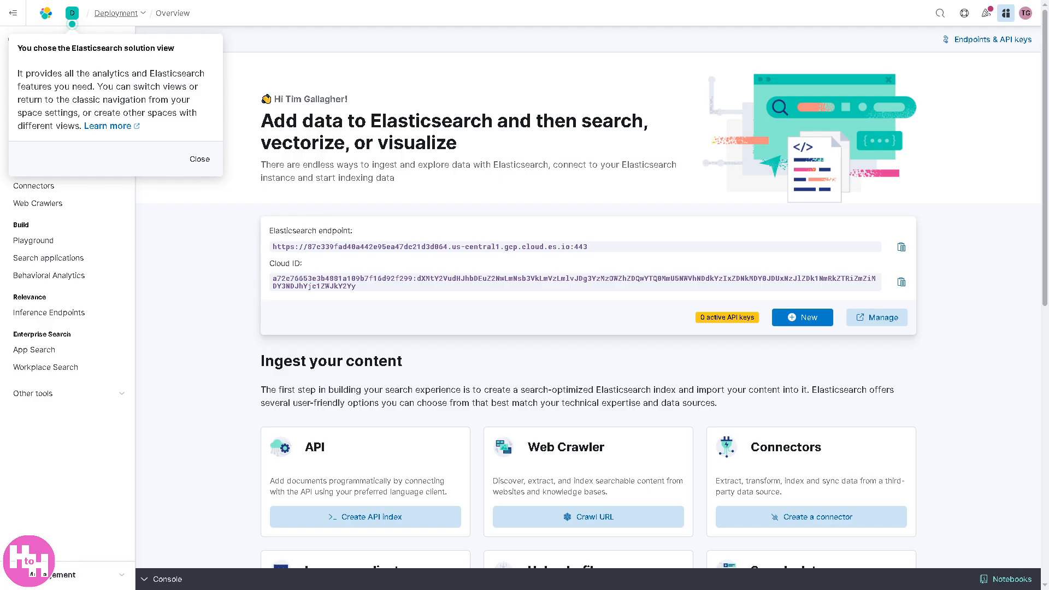
pyautogui.click(205, 162)
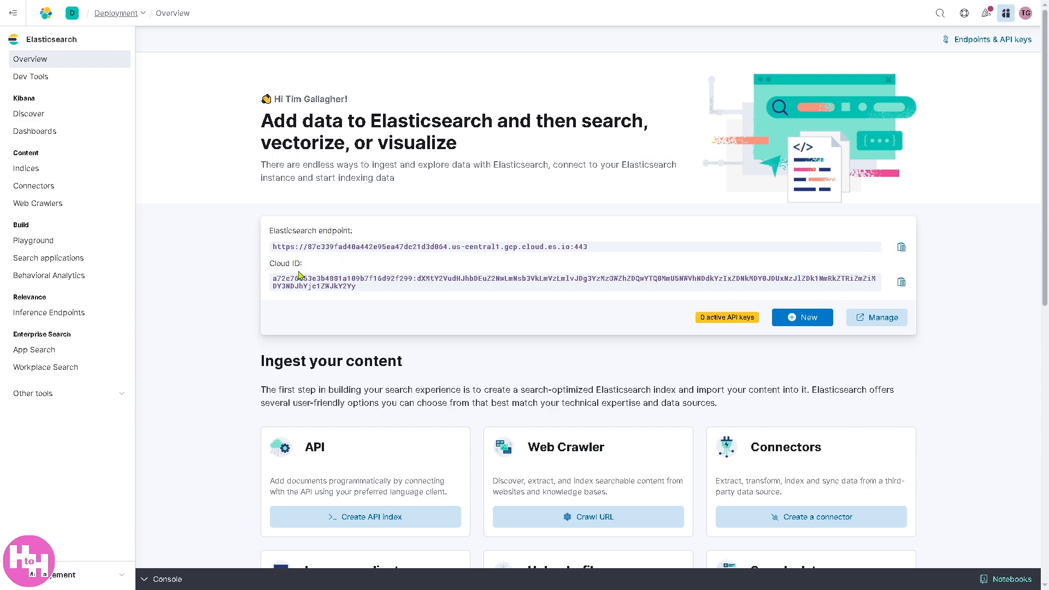
pyautogui.scroll(-2, 497, 343)
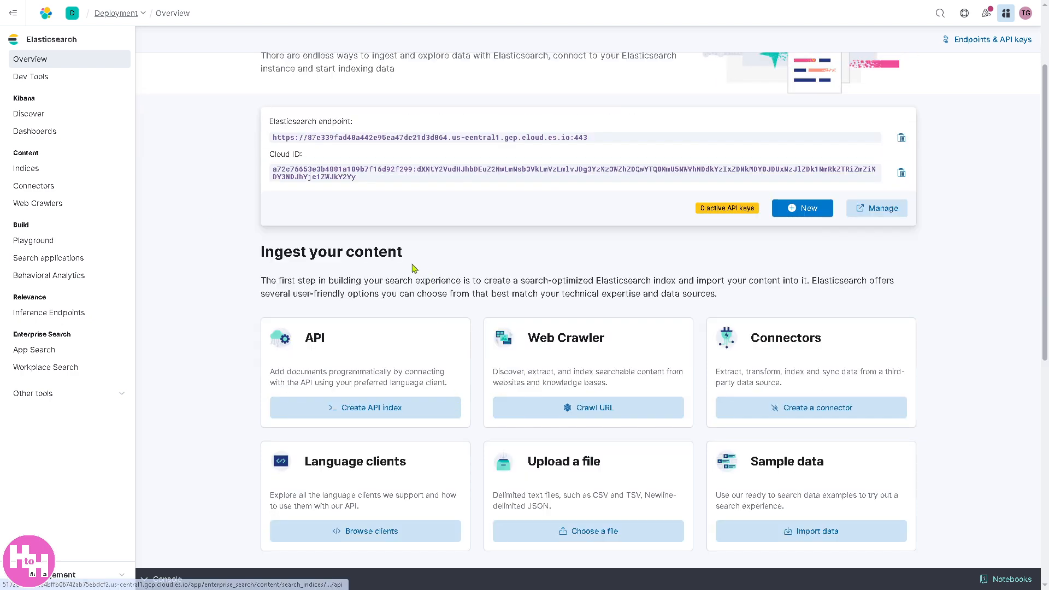
pyautogui.scroll(1, 414, 268)
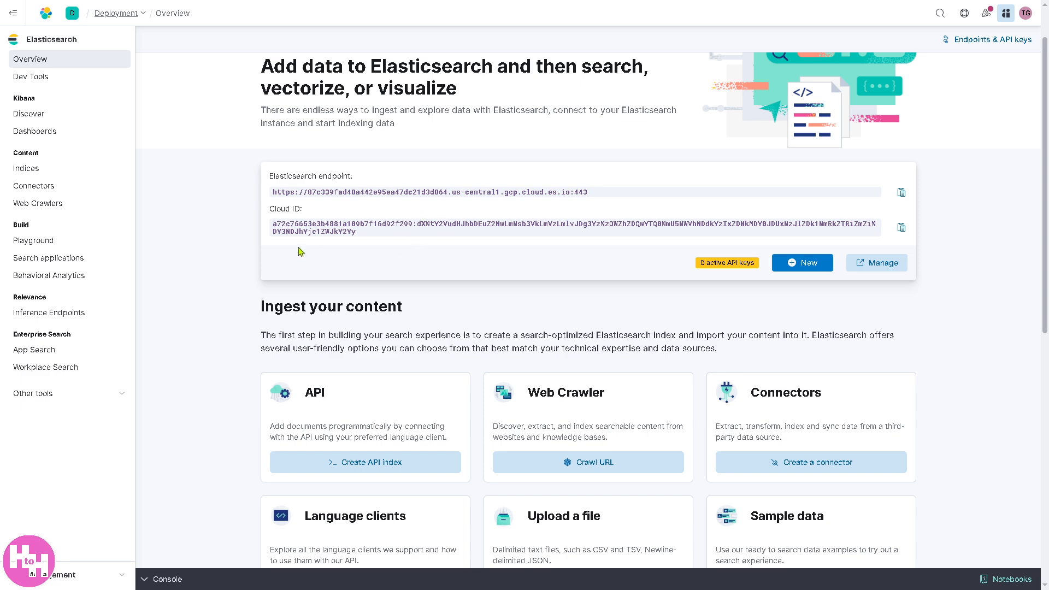
pyautogui.scroll(1, 299, 253)
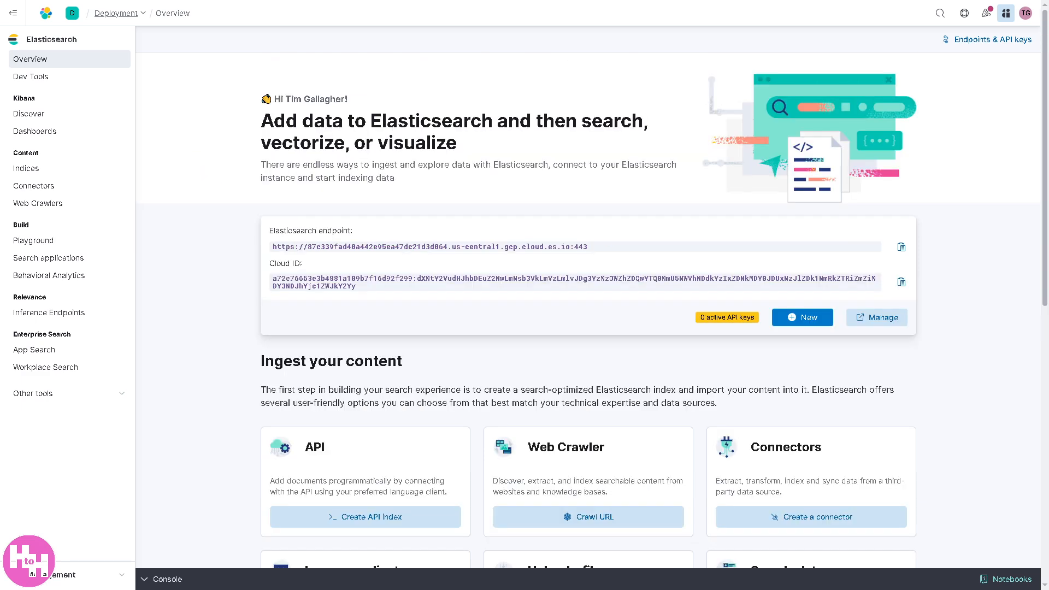
# Open Dev Tools without the Console tour and examine the Console history and settings, Search Profiler, Grok Debugger and Painless Lab
pyautogui.click(47, 78)
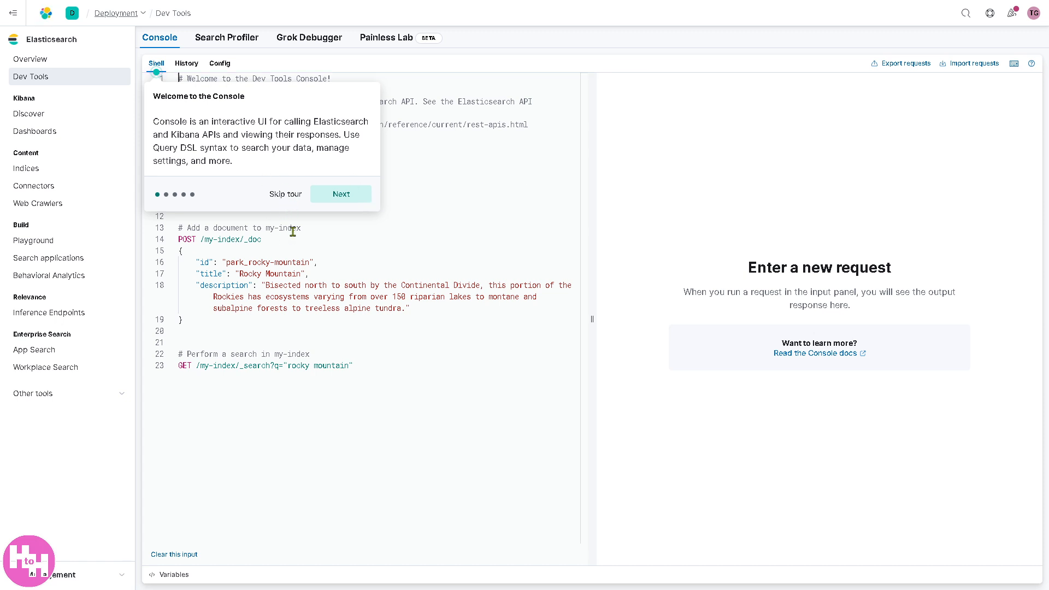
pyautogui.click(294, 197)
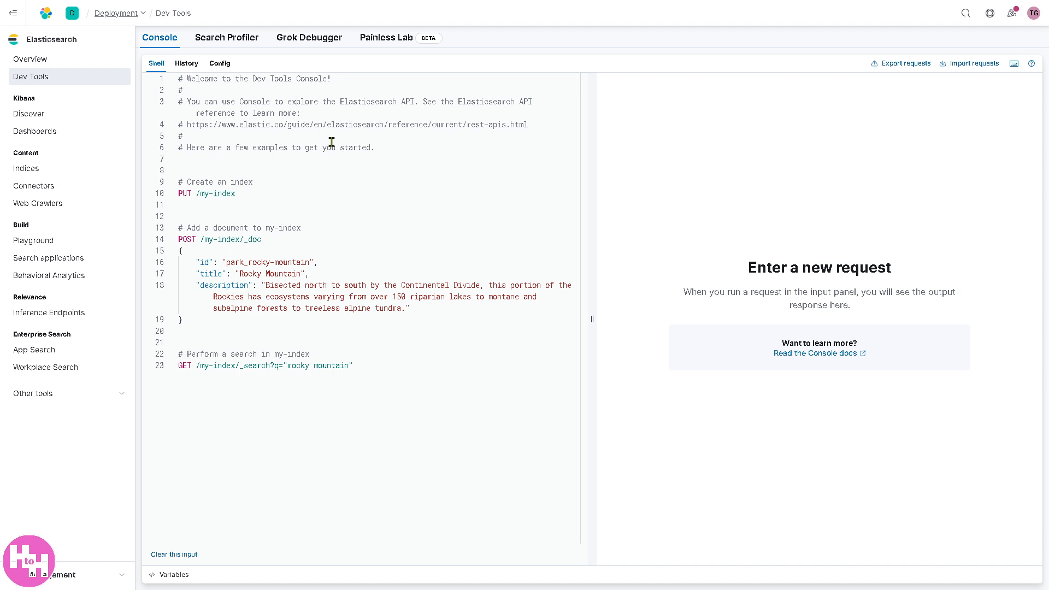
pyautogui.click(188, 66)
pyautogui.click(220, 66)
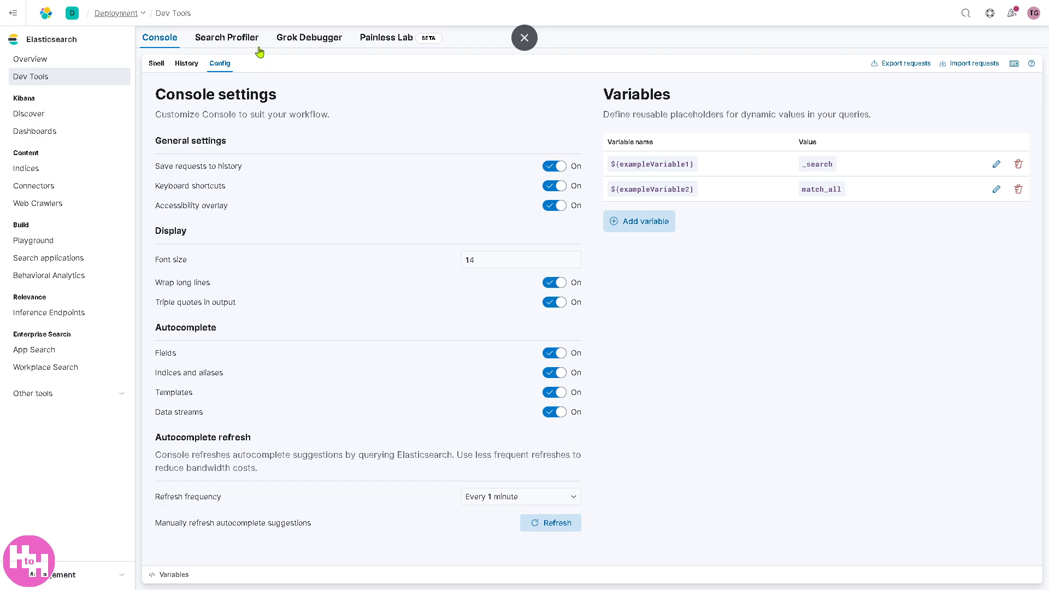
pyautogui.click(228, 39)
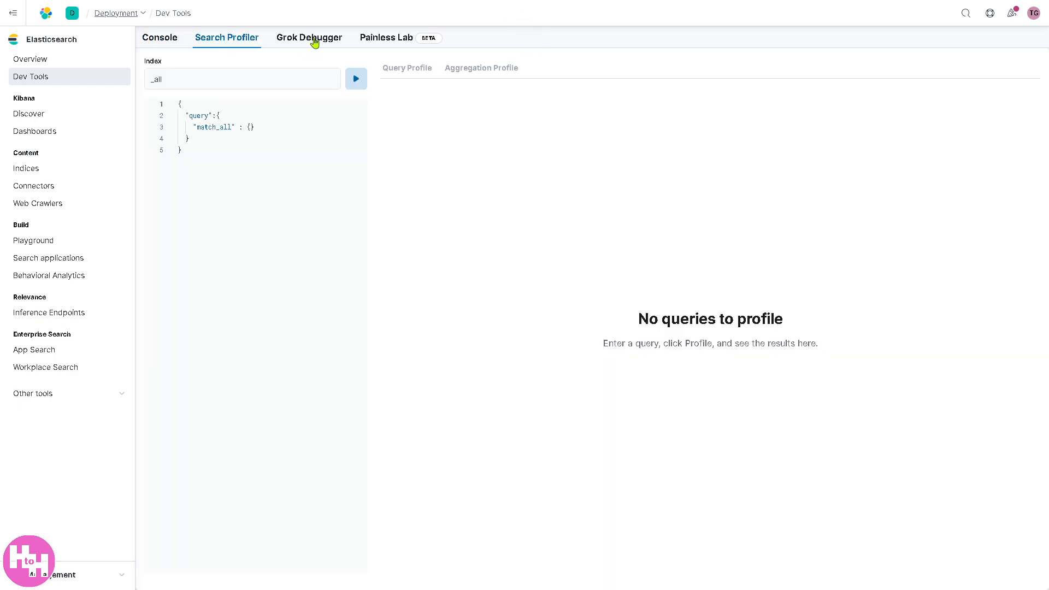
pyautogui.click(311, 39)
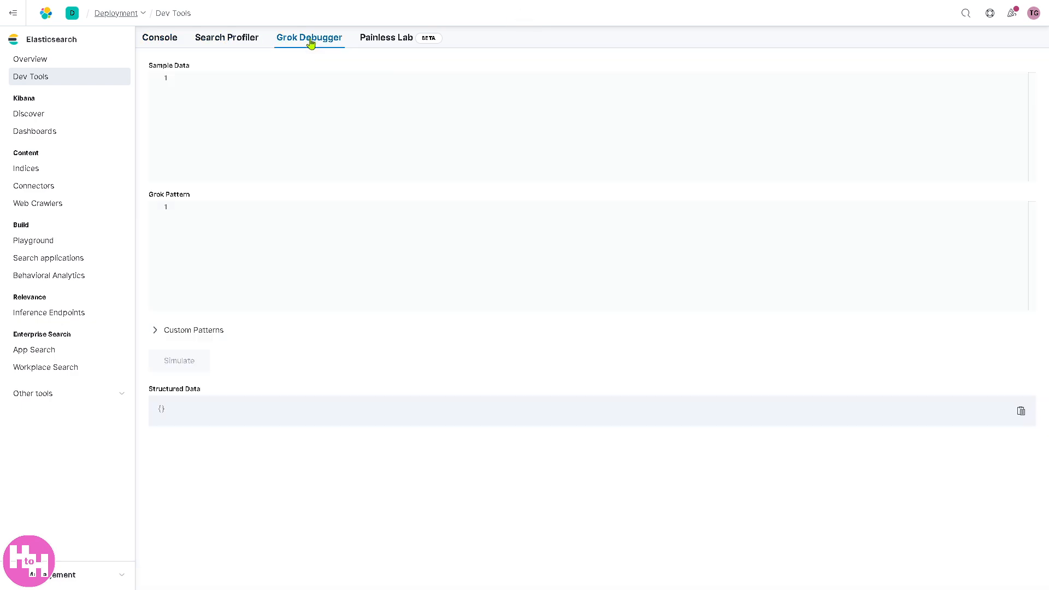
pyautogui.click(384, 41)
# Try to profile a GET /_search match_all query on the _all index in the Search Profiler, viewing the full error details
pyautogui.click(244, 39)
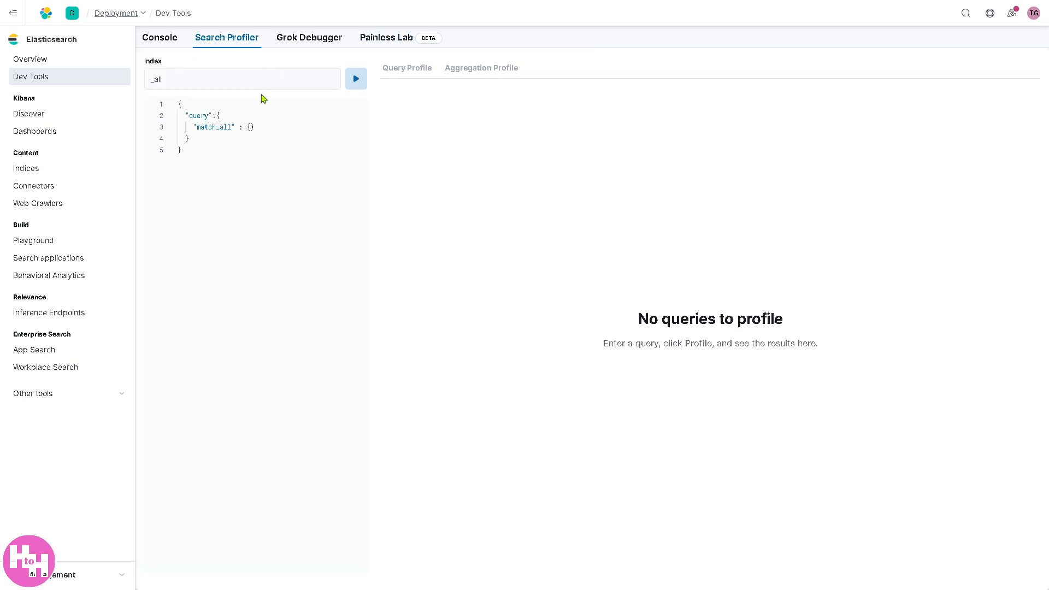
pyautogui.click(184, 83)
pyautogui.hotkey('ctrl', 'a')
pyautogui.write('GET /_search {   "query": {     "match_all": {}   } }')
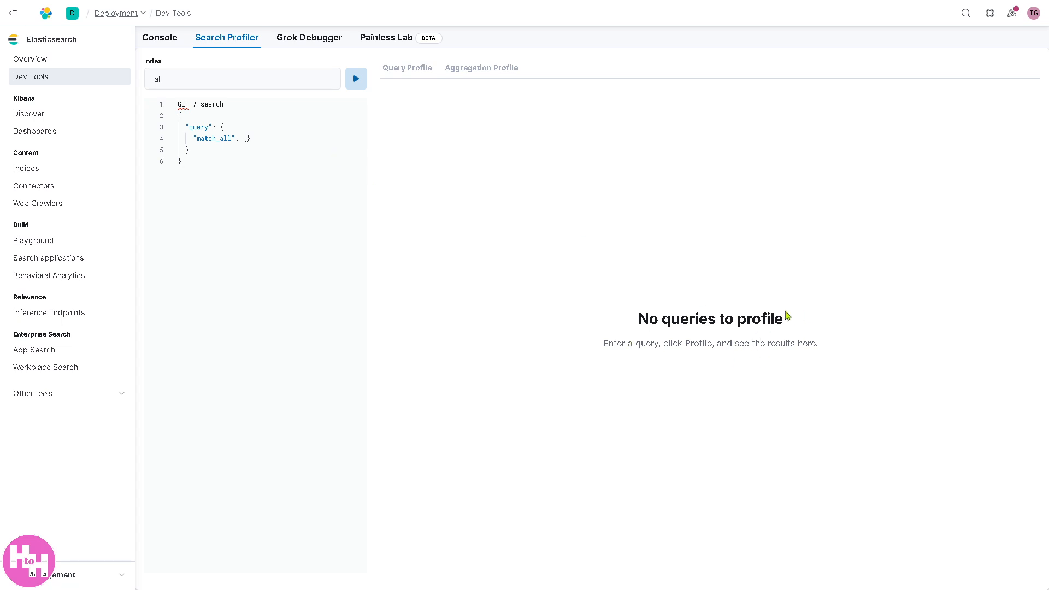
pyautogui.click(356, 80)
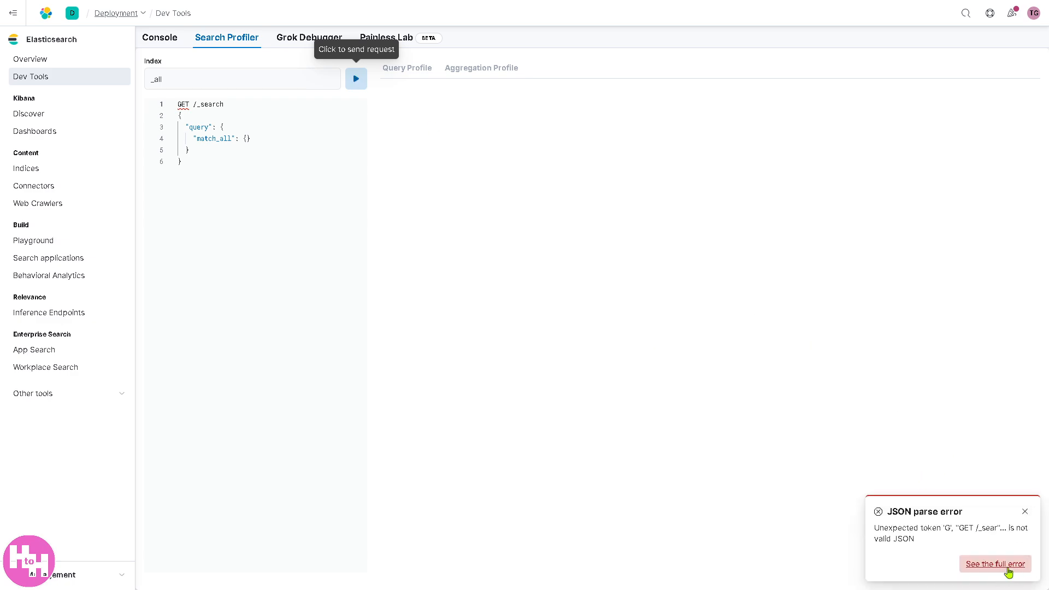
pyautogui.click(1009, 566)
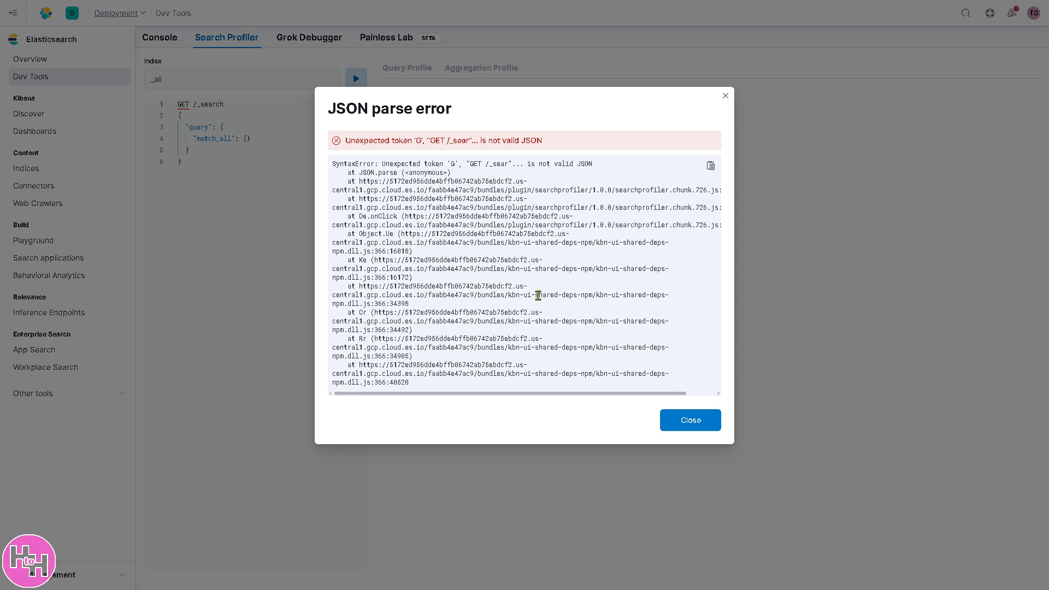
pyautogui.click(689, 421)
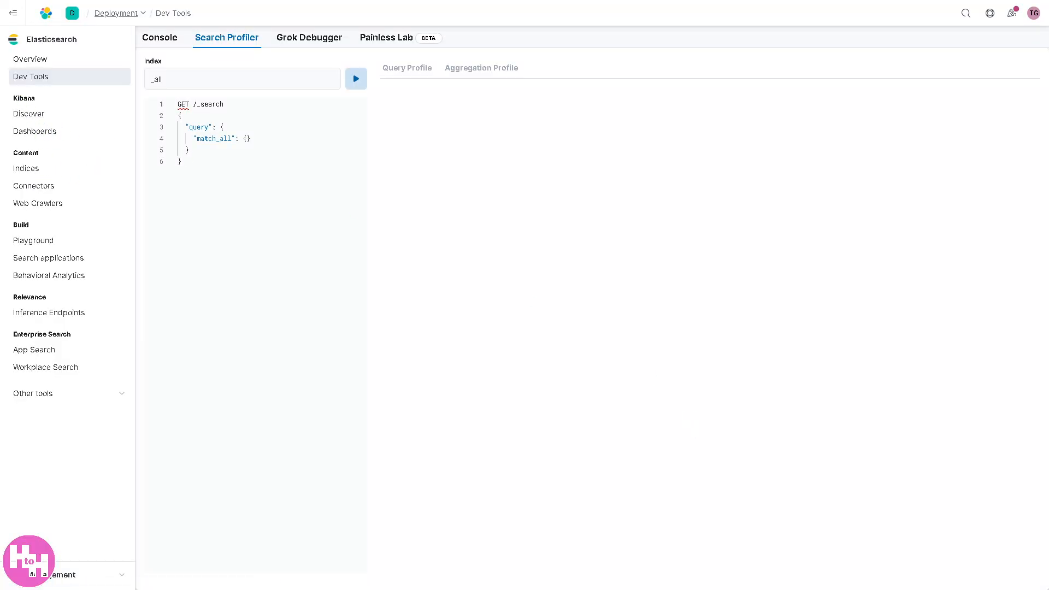
# In Discover, try to create a data view named "How to use Elastic" with the index pattern NA*, and discard it
pyautogui.click(31, 121)
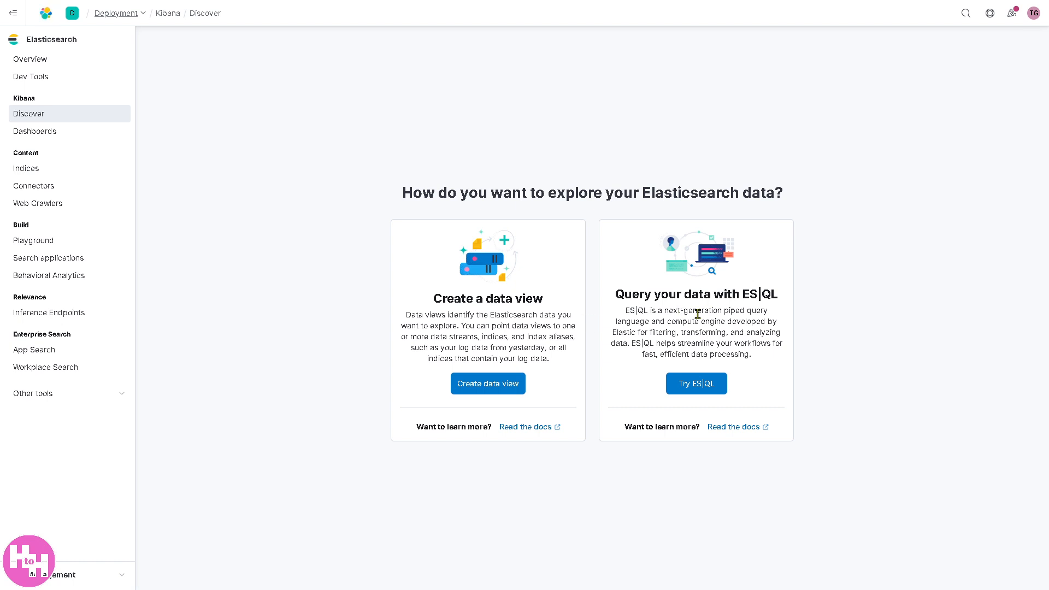
pyautogui.click(488, 386)
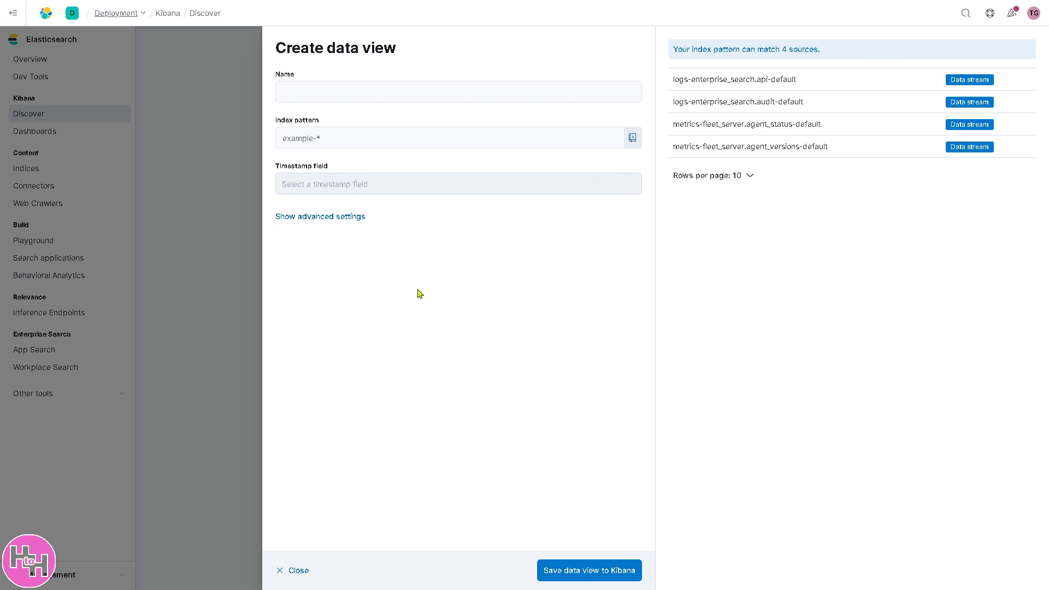
pyautogui.click(367, 93)
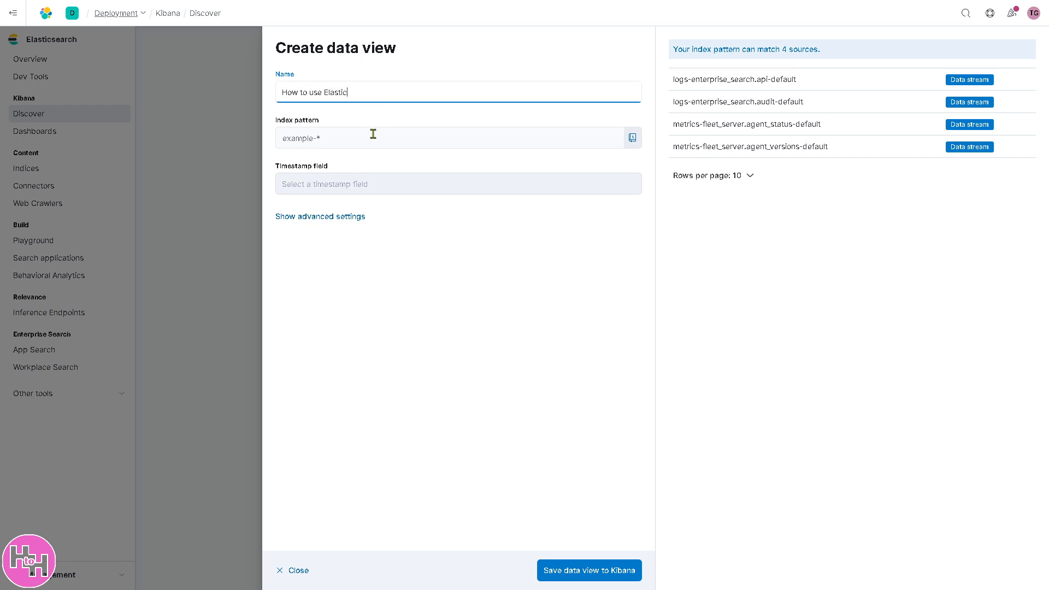
pyautogui.click(601, 577)
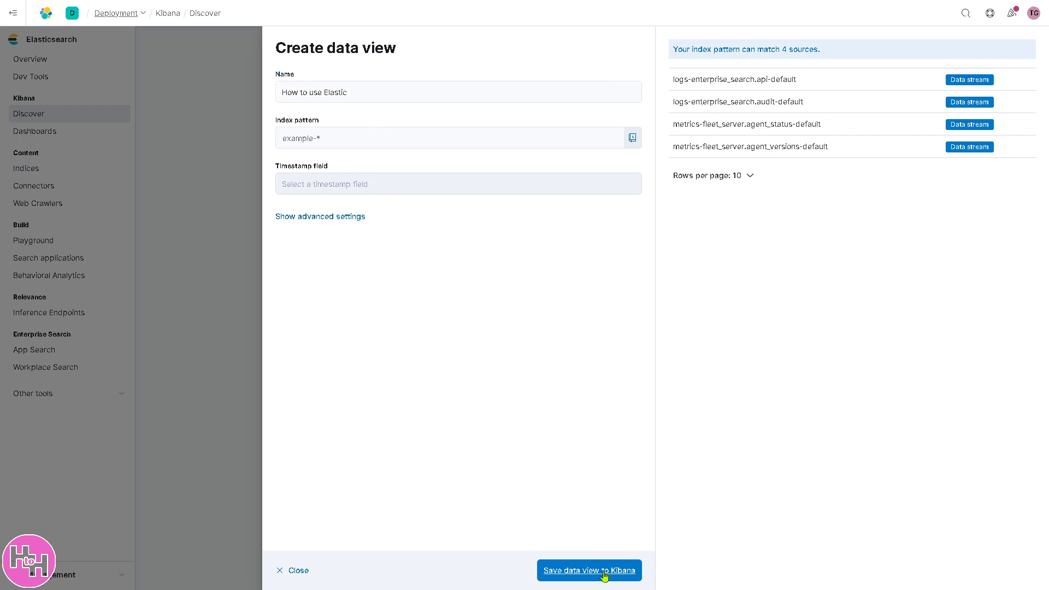
pyautogui.click(395, 189)
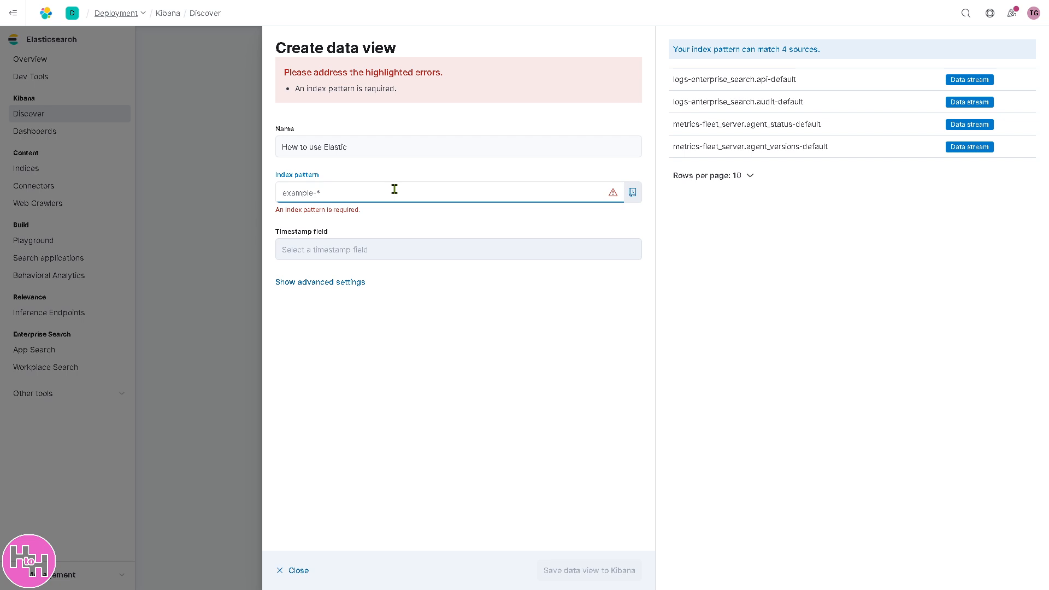
pyautogui.write('NA*')
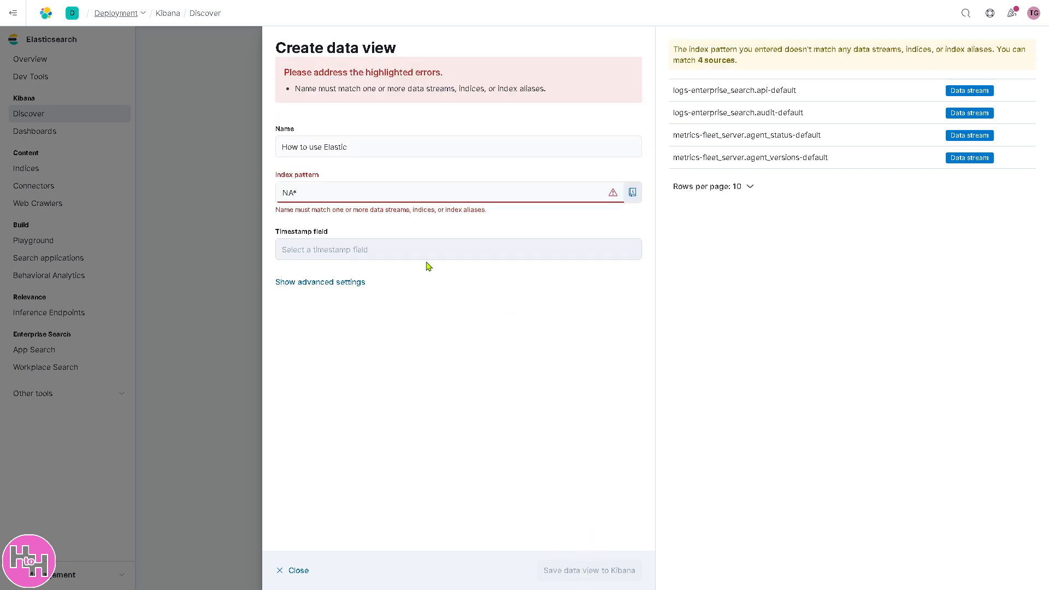
pyautogui.click(391, 196)
pyautogui.press('BackSpace')
pyautogui.click(188, 155)
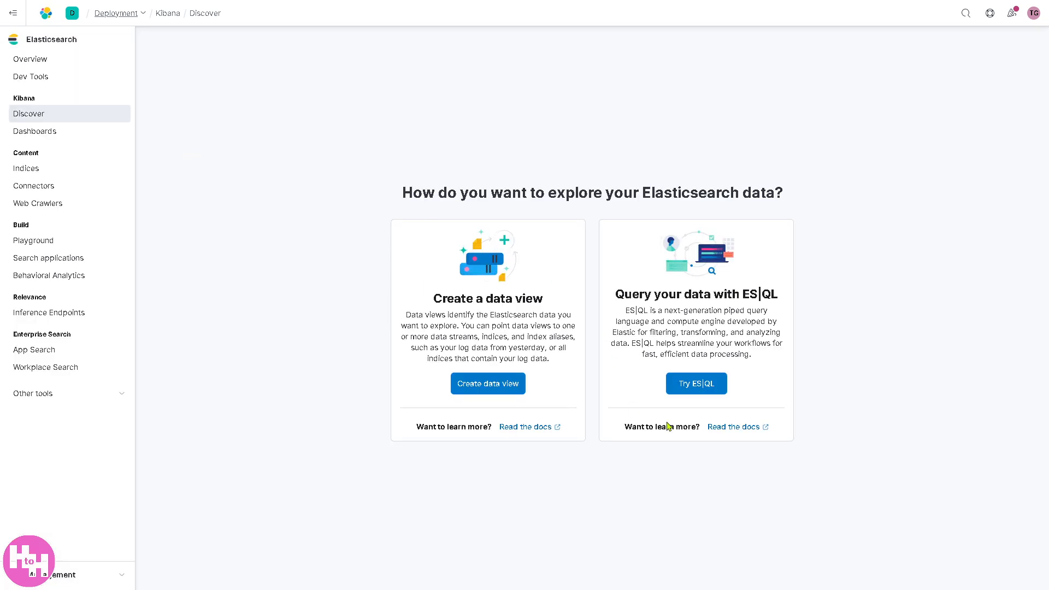
# Query the Elasticsearch data with ES|QL in Discover and break the results down by agent.build.original
pyautogui.click(700, 383)
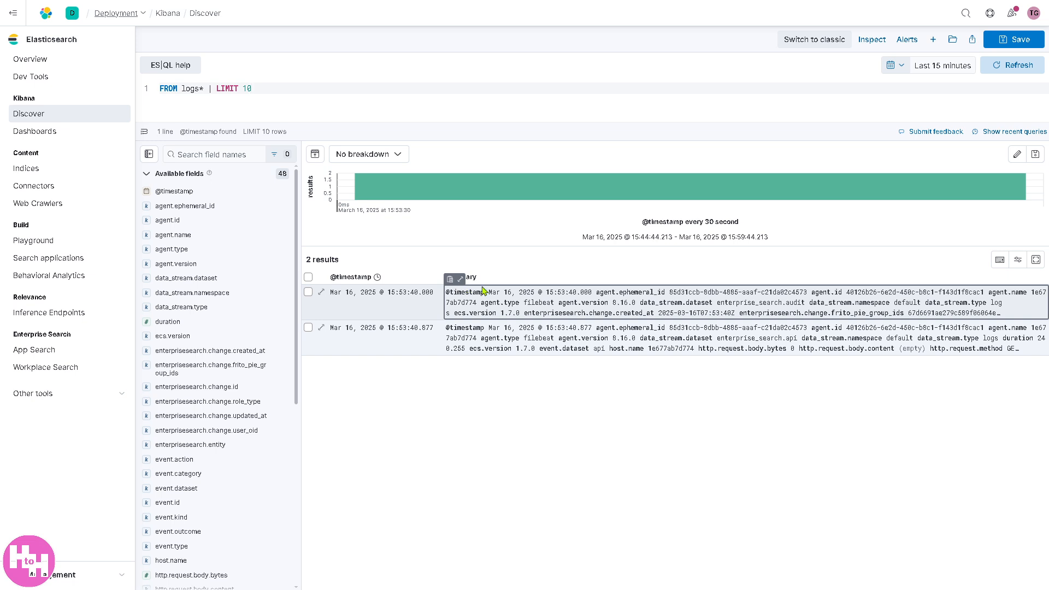
pyautogui.click(398, 157)
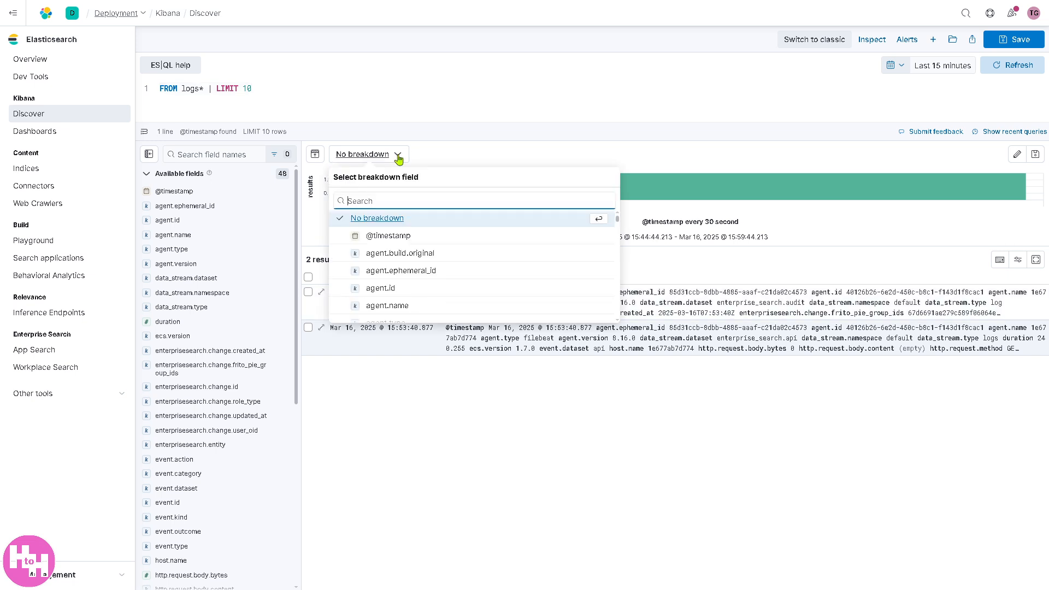
pyautogui.click(397, 254)
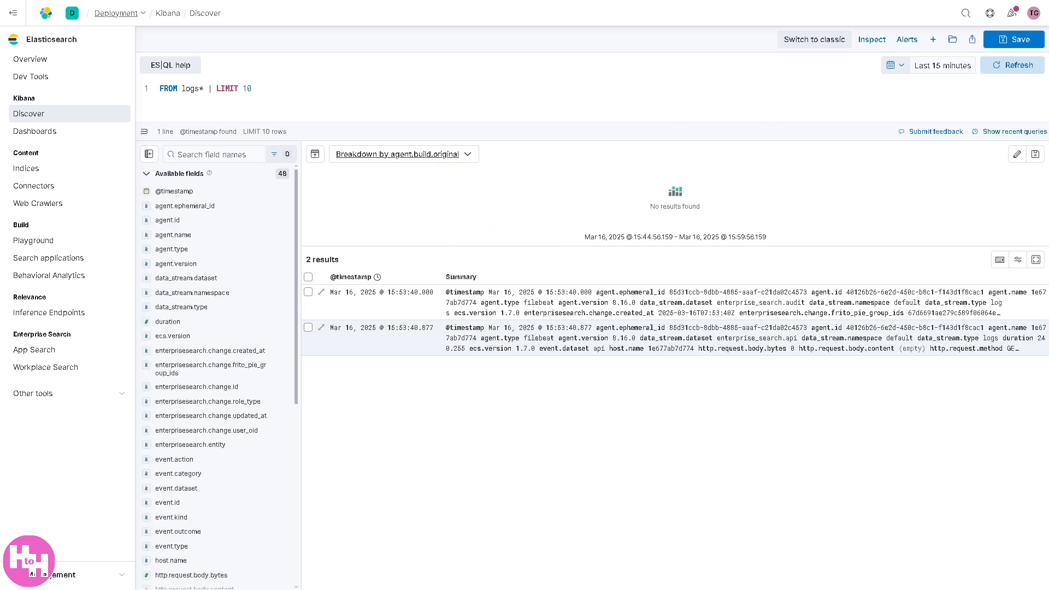
# Save the ES|QL search with "How to use Elastic" as both its title and description
pyautogui.click(1026, 44)
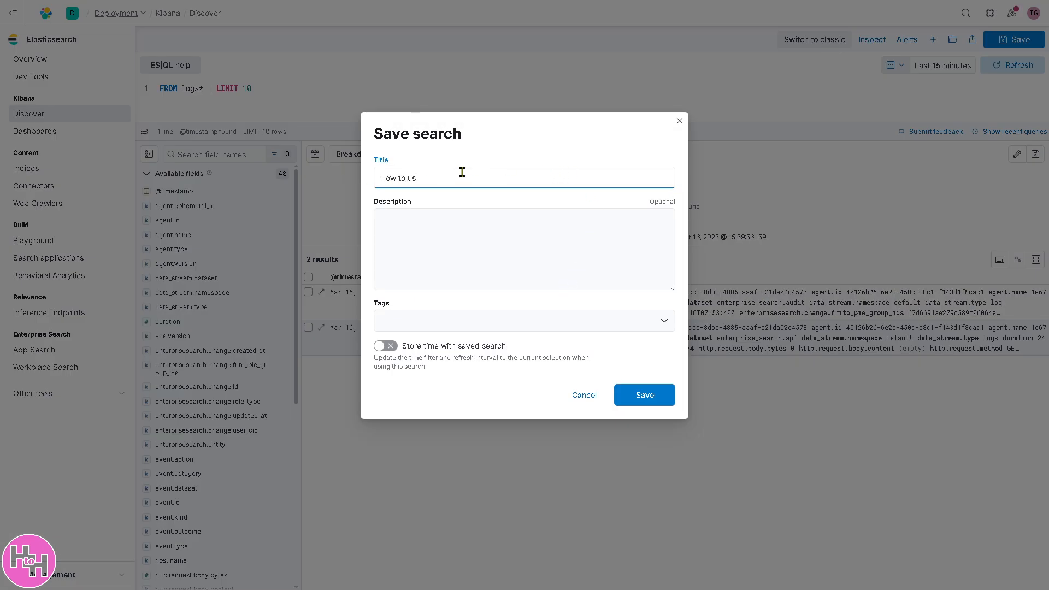
pyautogui.write('How to use Elastic')
pyautogui.hotkey('ctrl', 'a')
pyautogui.hotkey('ctrl', 'c')
pyautogui.click(444, 245)
pyautogui.hotkey('ctrl', 'v')
pyautogui.click(628, 394)
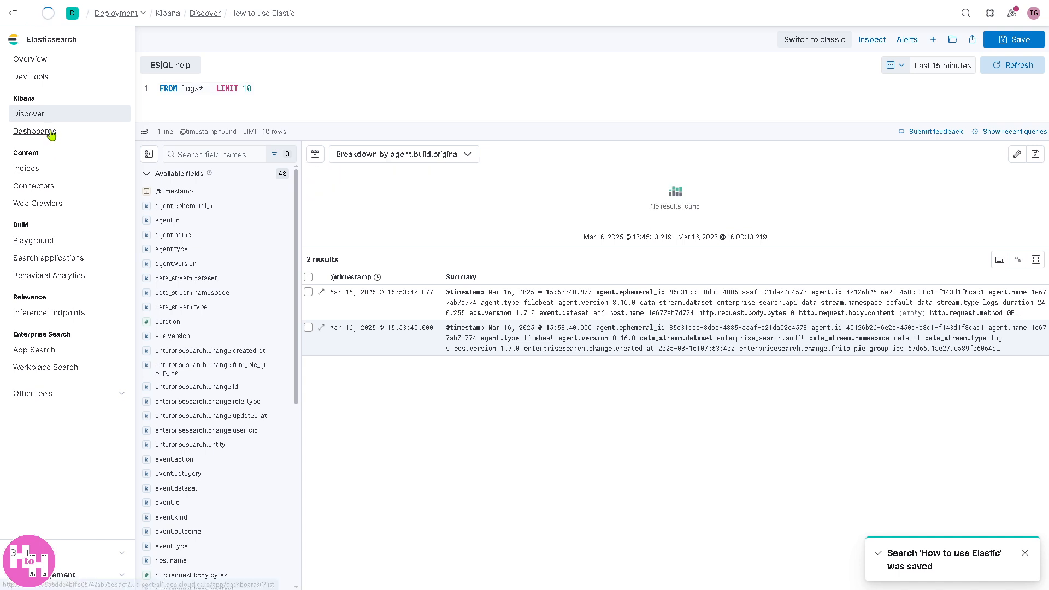
# View the Dashboards page and open the connector creation page under Content
pyautogui.click(48, 131)
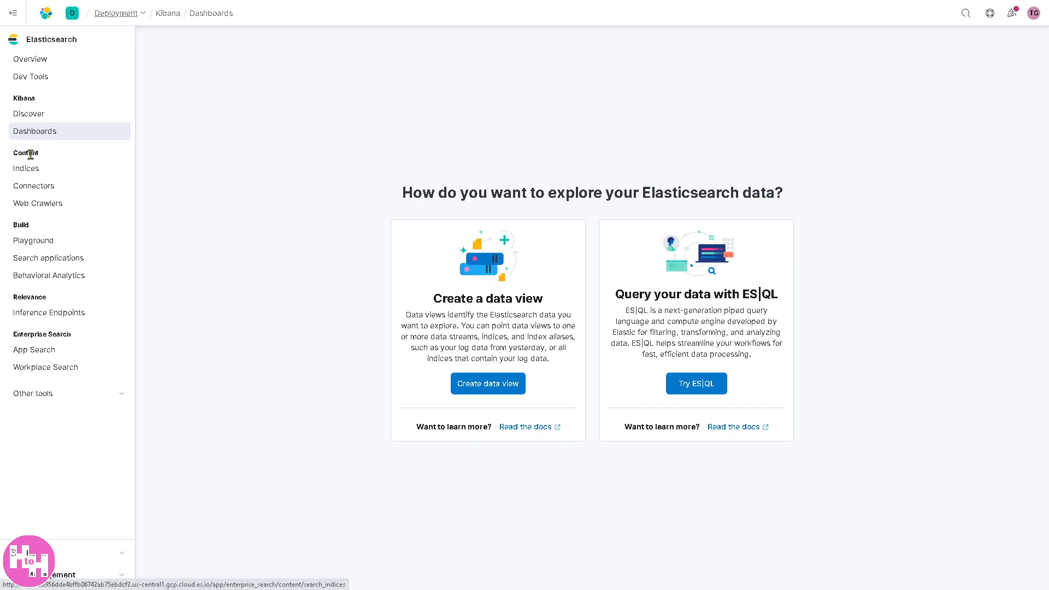
pyautogui.click(46, 187)
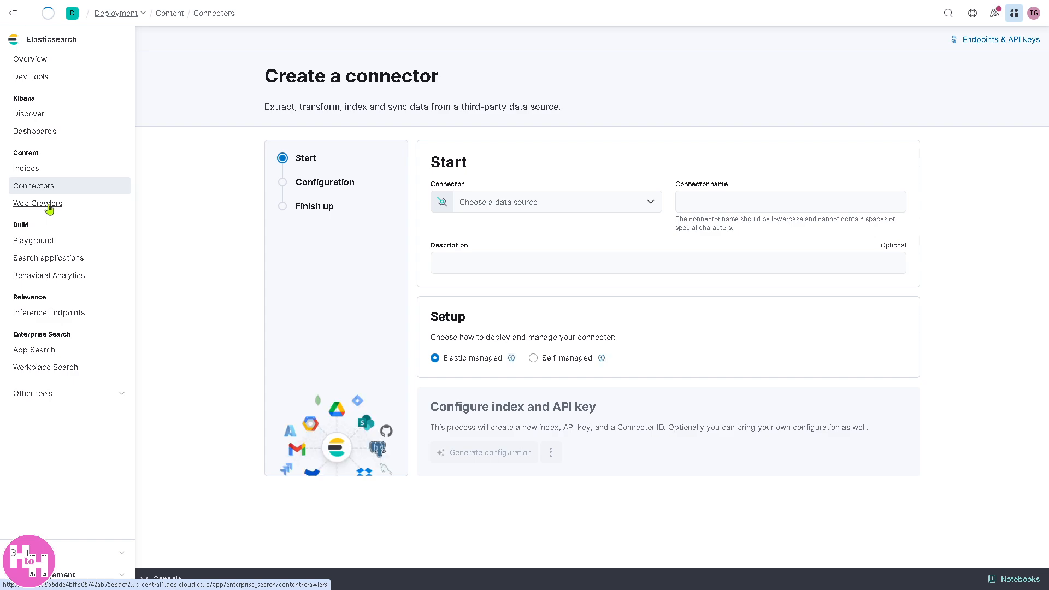
# Choose Gmail as the data source for the new connector
pyautogui.click(48, 206)
pyautogui.click(48, 188)
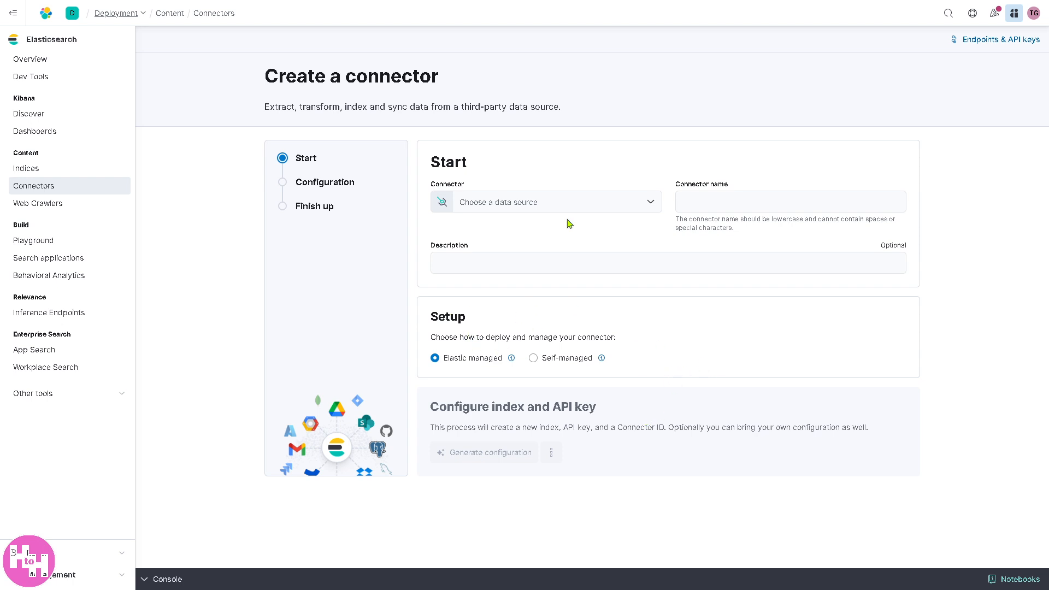
pyautogui.click(635, 203)
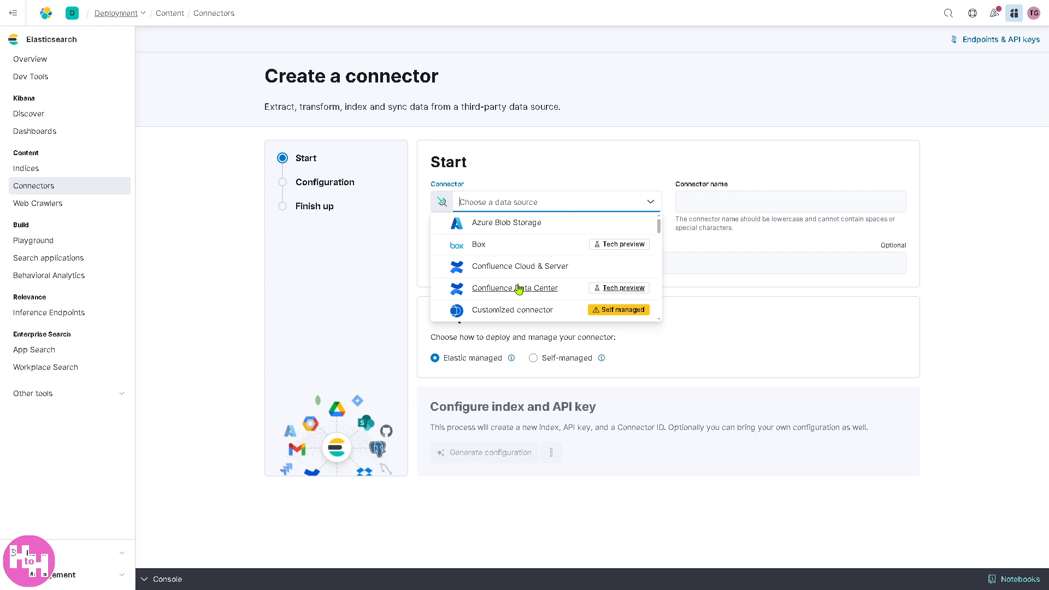
pyautogui.scroll(-2, 543, 281)
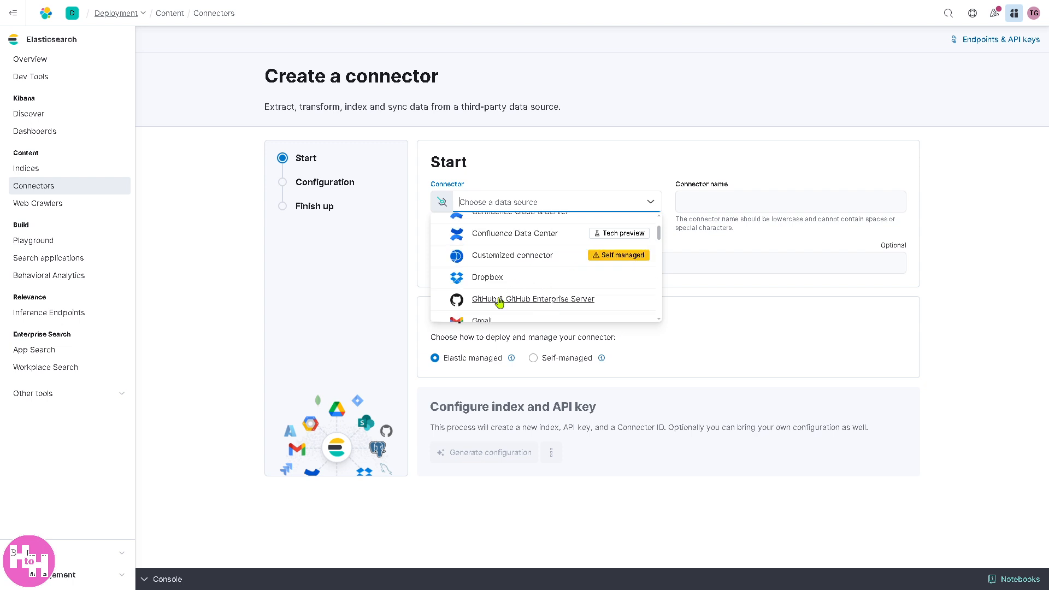
pyautogui.scroll(-2, 497, 300)
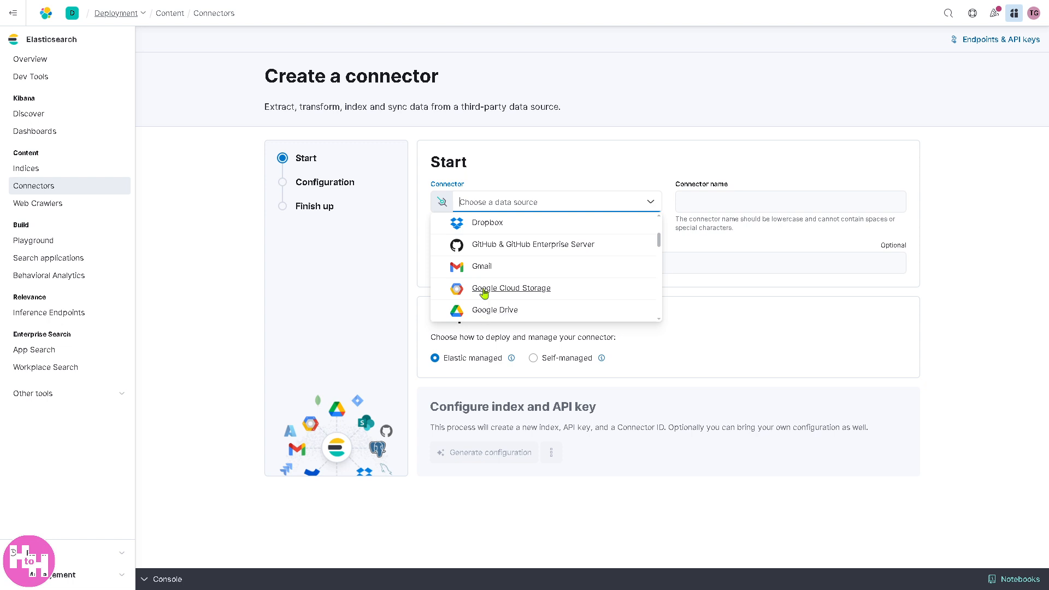
pyautogui.click(482, 267)
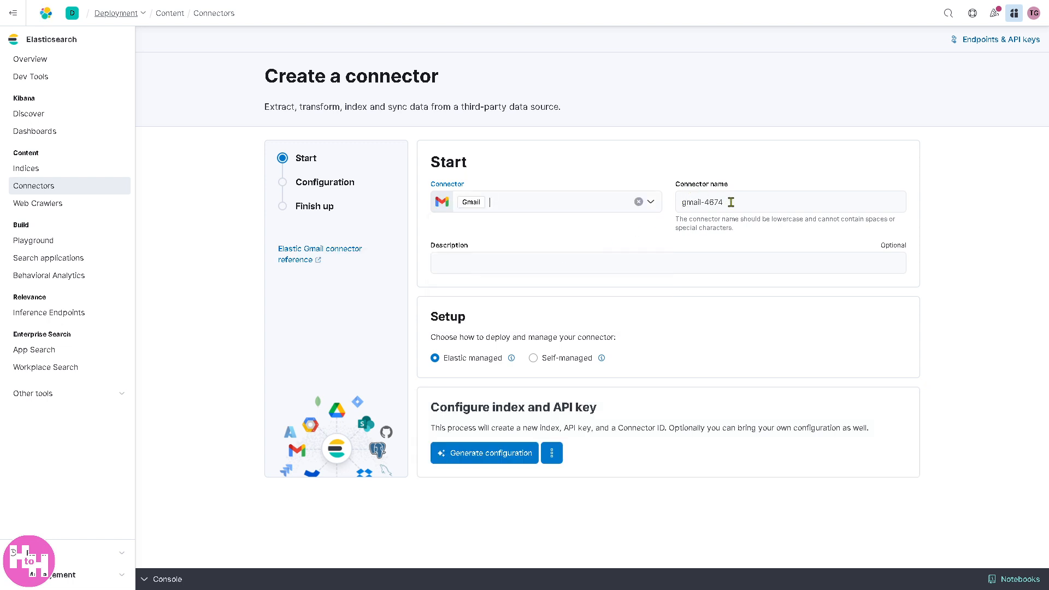
# Describe the Gmail connector as "How to use Elastic" and generate its configuration, continuing to the Configuration stage
pyautogui.click(574, 265)
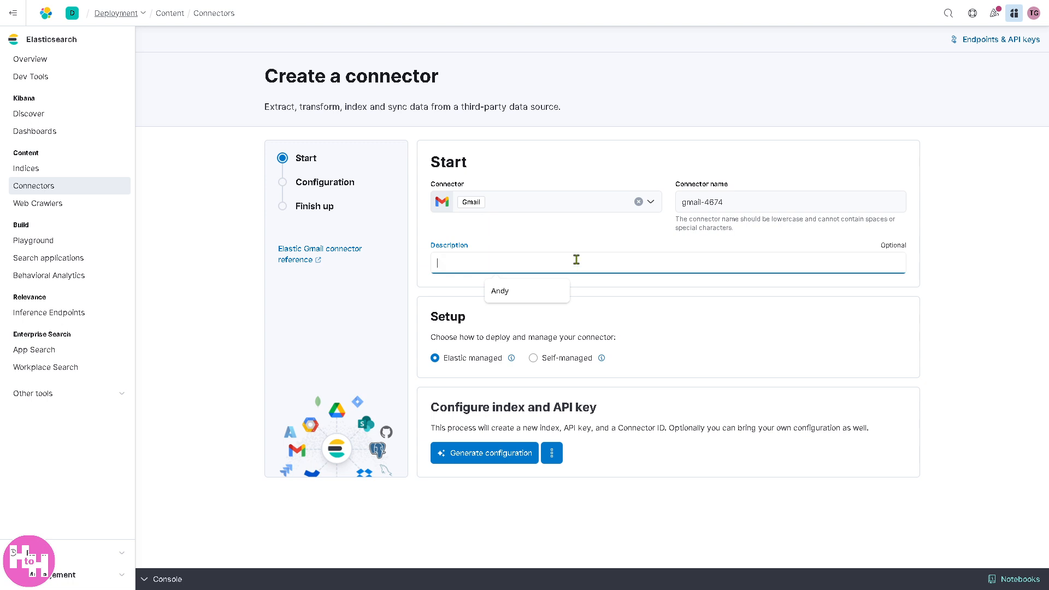
pyautogui.write('g')
pyautogui.press('BackSpace')
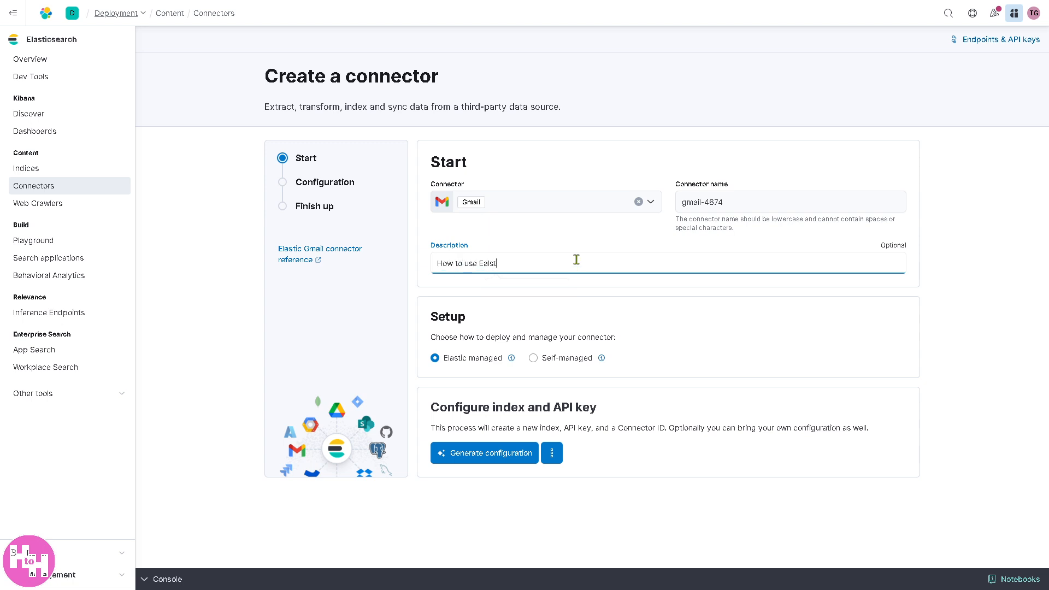
pyautogui.write('How to use Ela')
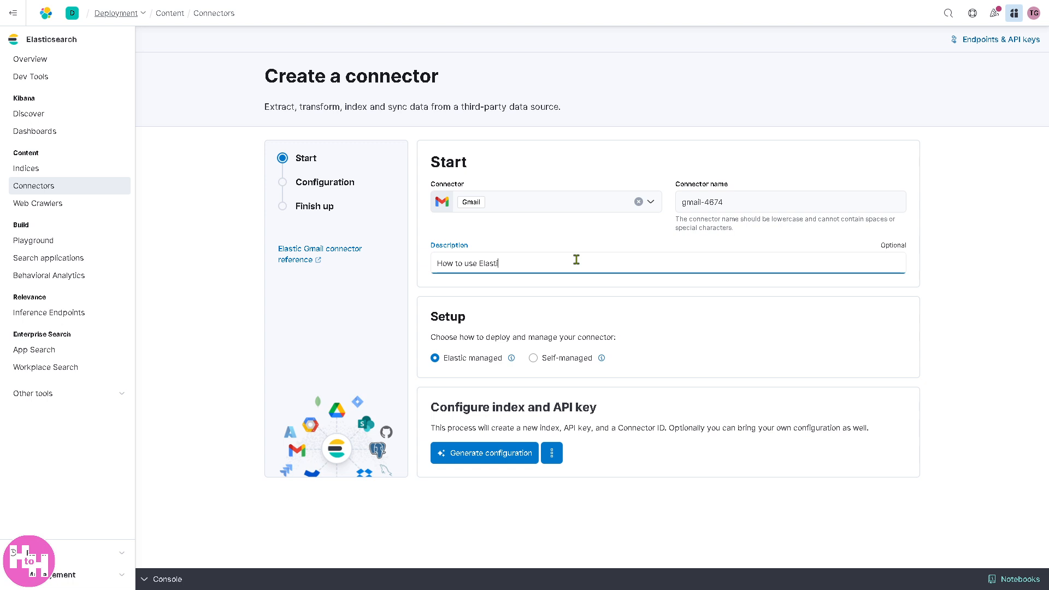
pyautogui.click(471, 457)
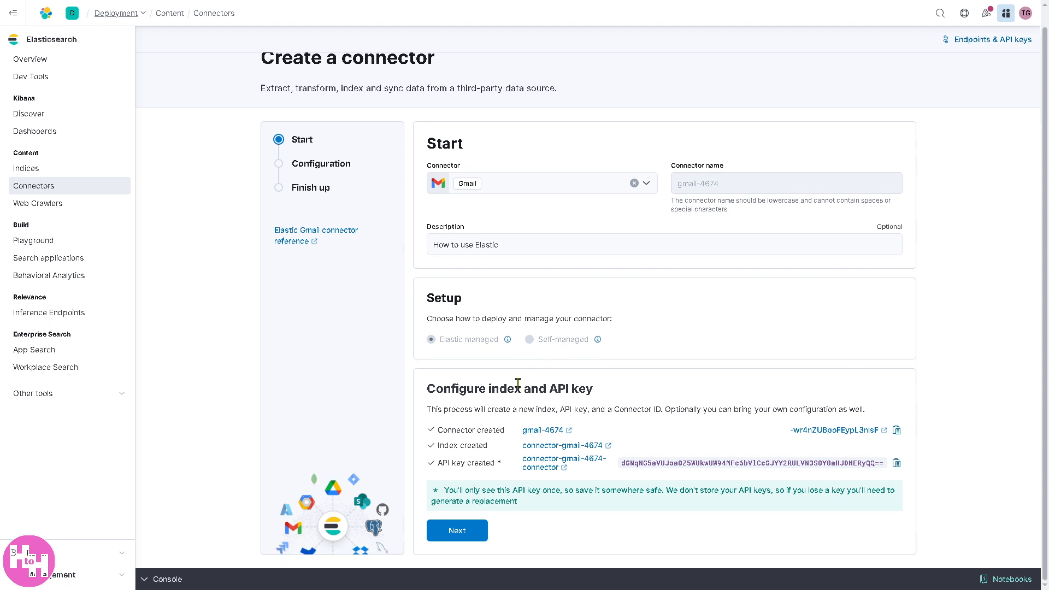
pyautogui.click(448, 534)
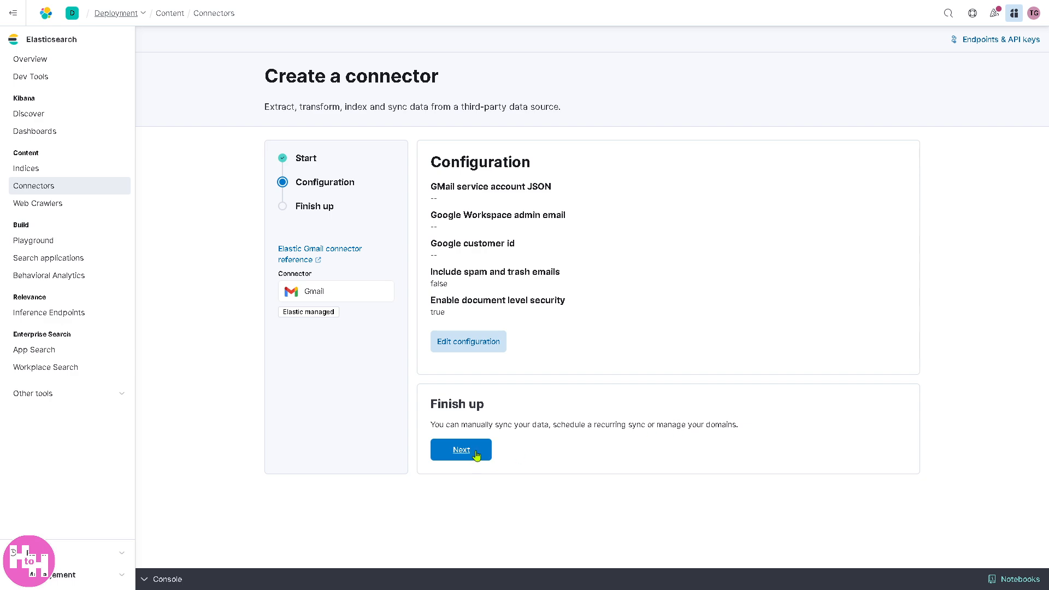
# Leave the unfinished Gmail connector setup and open the form for a new web crawler under Content
pyautogui.click(49, 209)
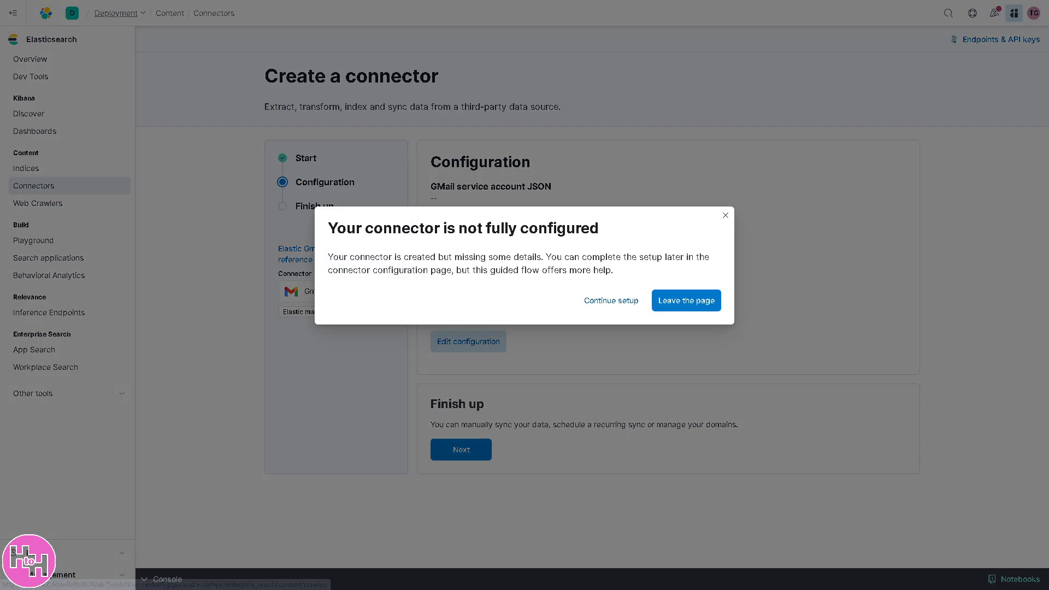
pyautogui.click(686, 300)
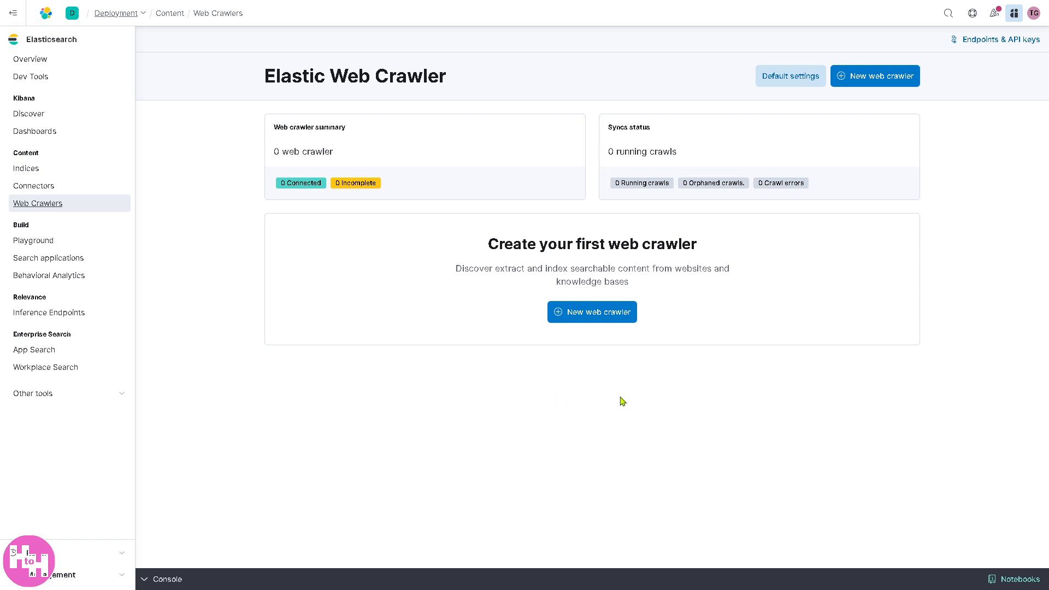
pyautogui.click(602, 312)
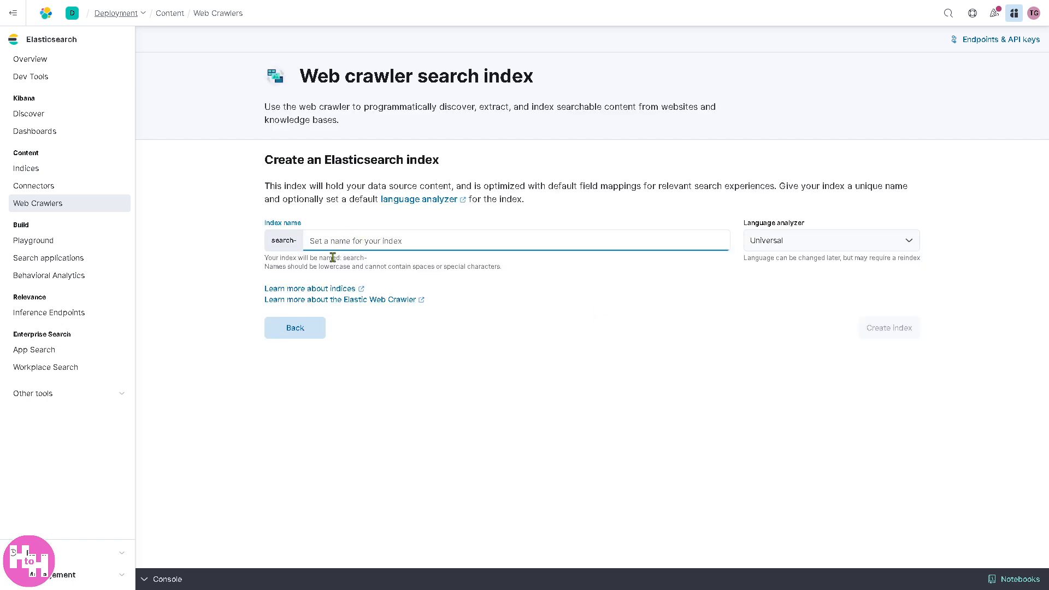
# Try setting up a web crawler index with the English language analyzer and a name starting with "How to", and clear the name
pyautogui.click(809, 247)
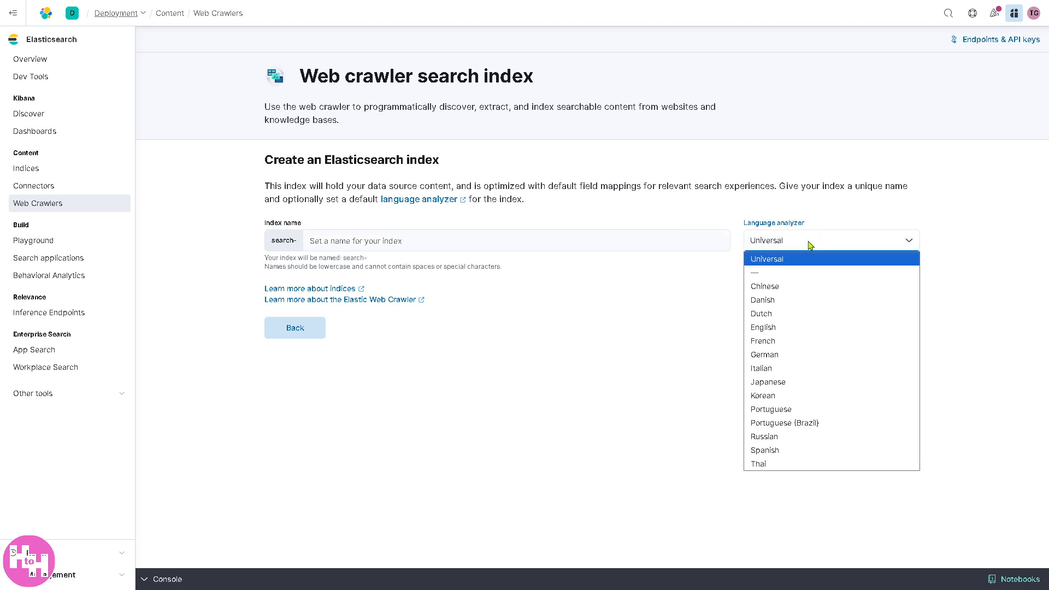
pyautogui.click(786, 328)
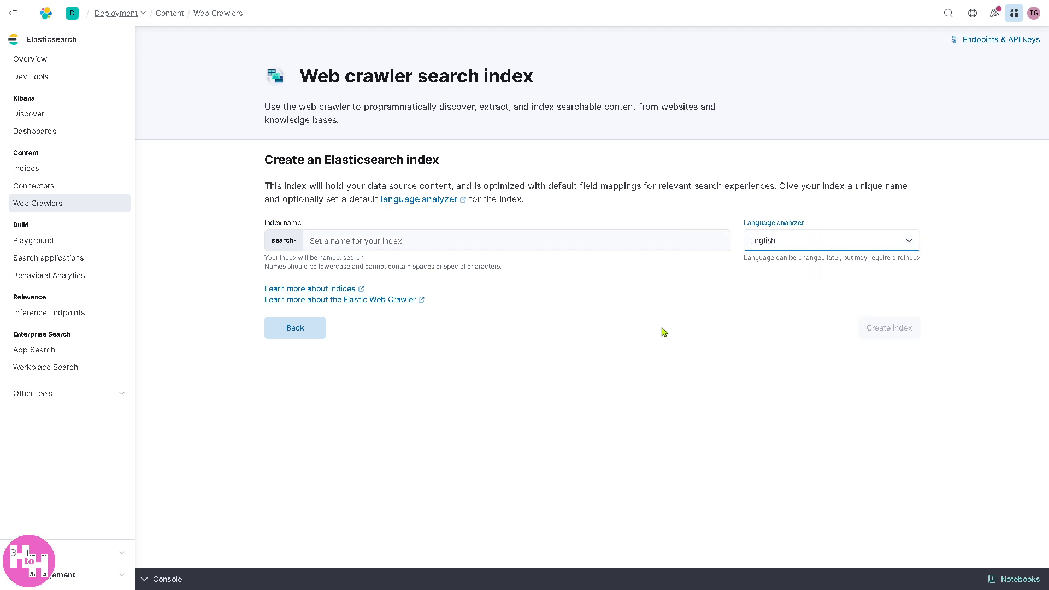
pyautogui.click(374, 241)
pyautogui.write('How to')
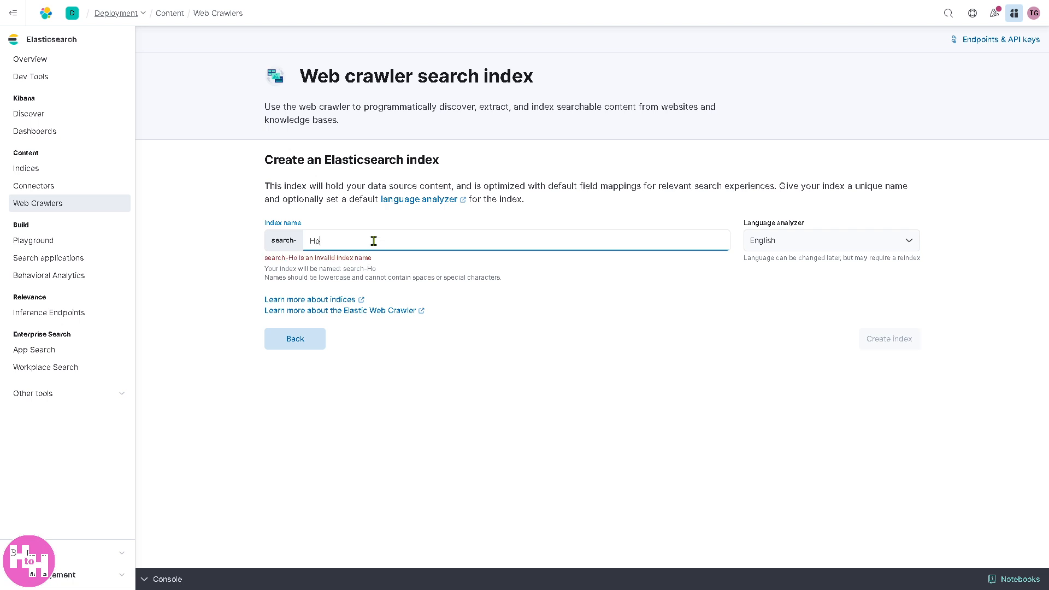
pyautogui.press('BackSpace')
pyautogui.press('BackSpace')
pyautogui.press('BackSpace')
pyautogui.press('BackSpace')
pyautogui.press('BackSpace')
pyautogui.press('BackSpace')
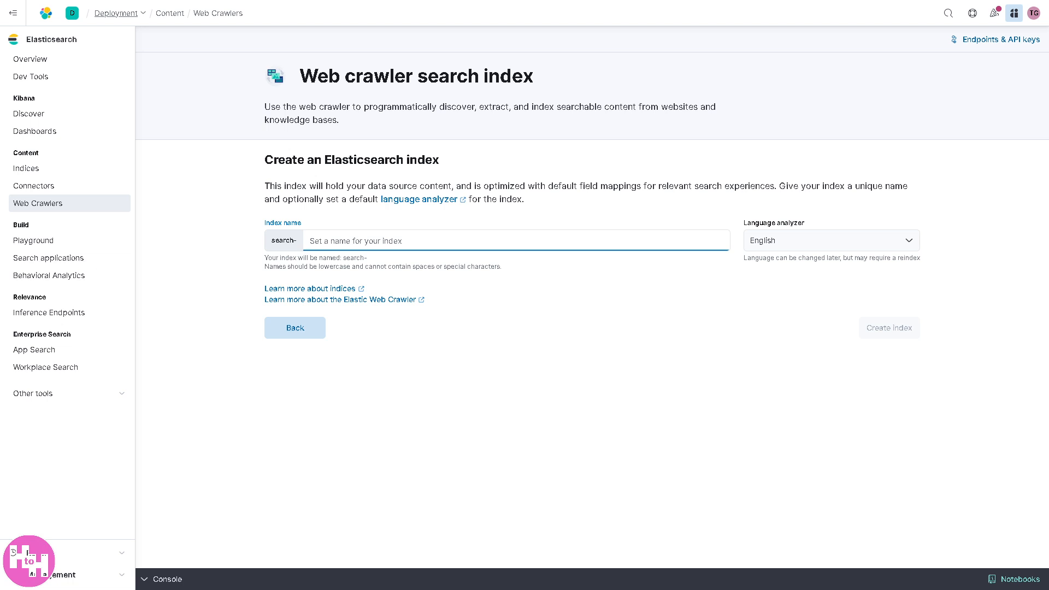
# Open Playground and try to save an OpenAI connector named "How to use Elastic" without an API key, leaving the form
pyautogui.click(39, 242)
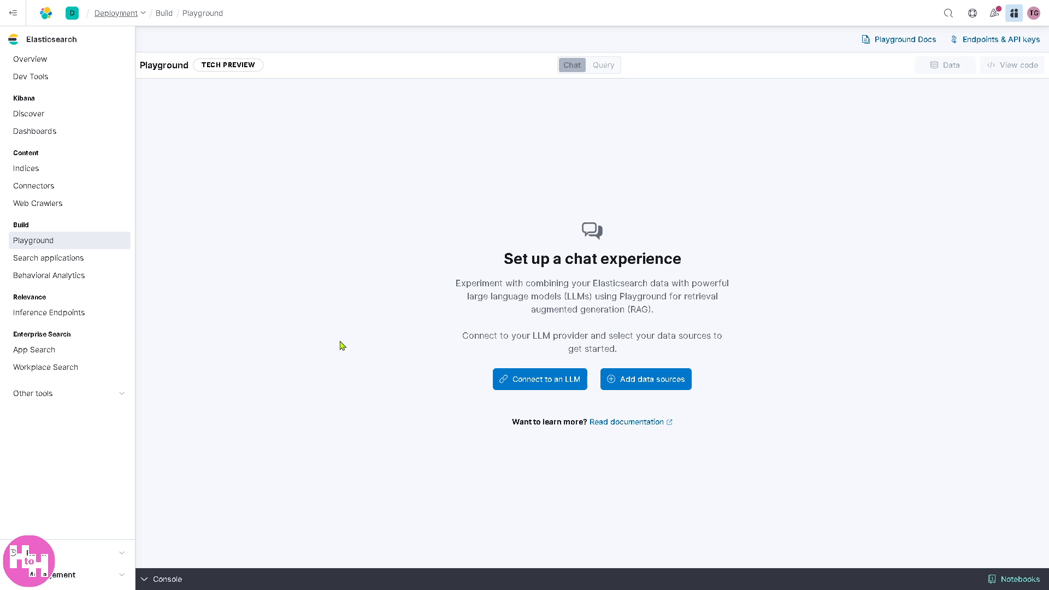
pyautogui.click(533, 384)
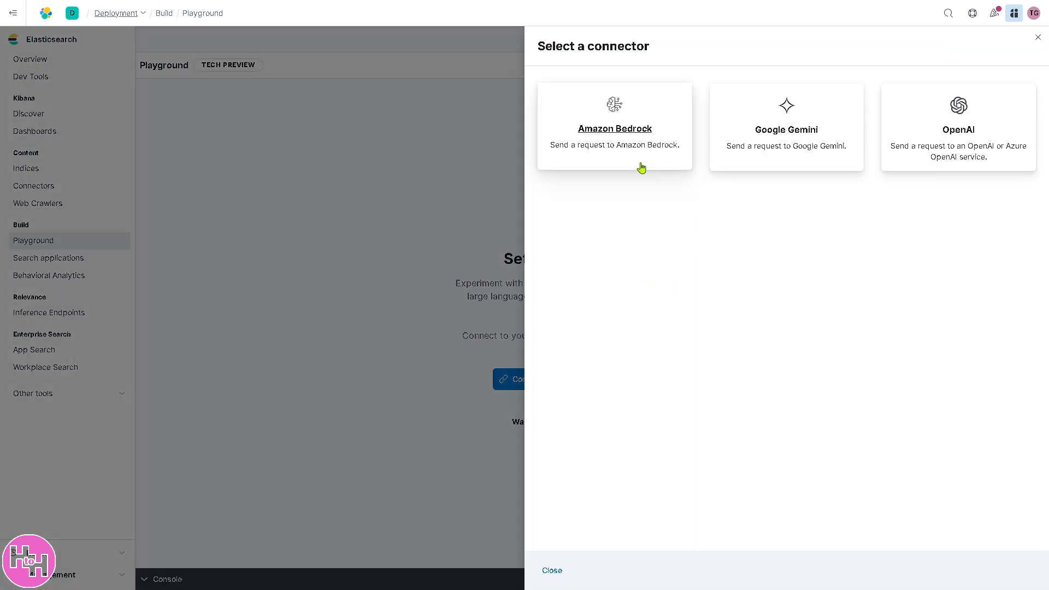
pyautogui.click(955, 132)
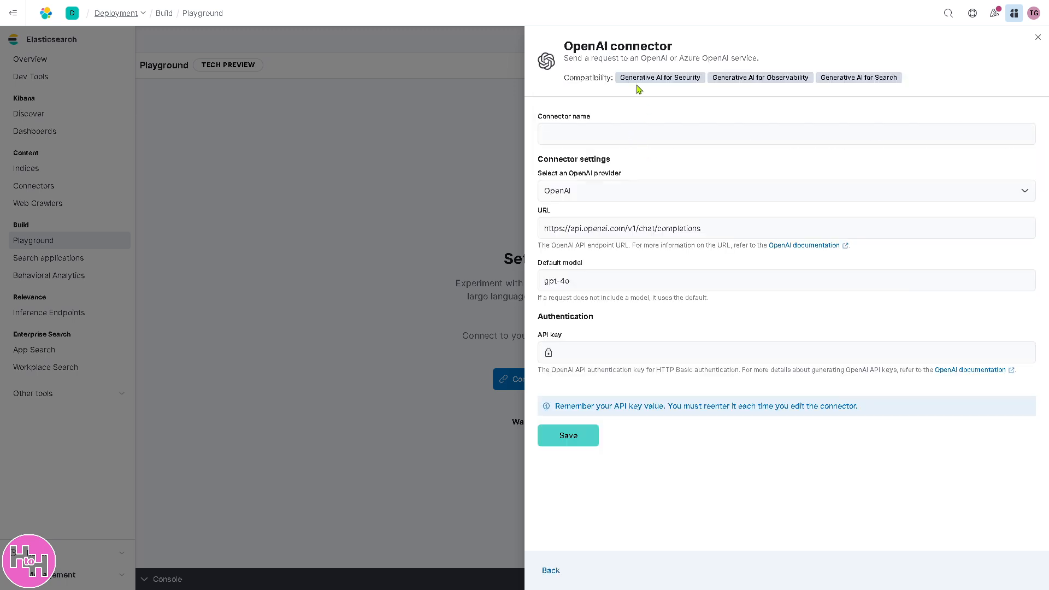
pyautogui.click(580, 135)
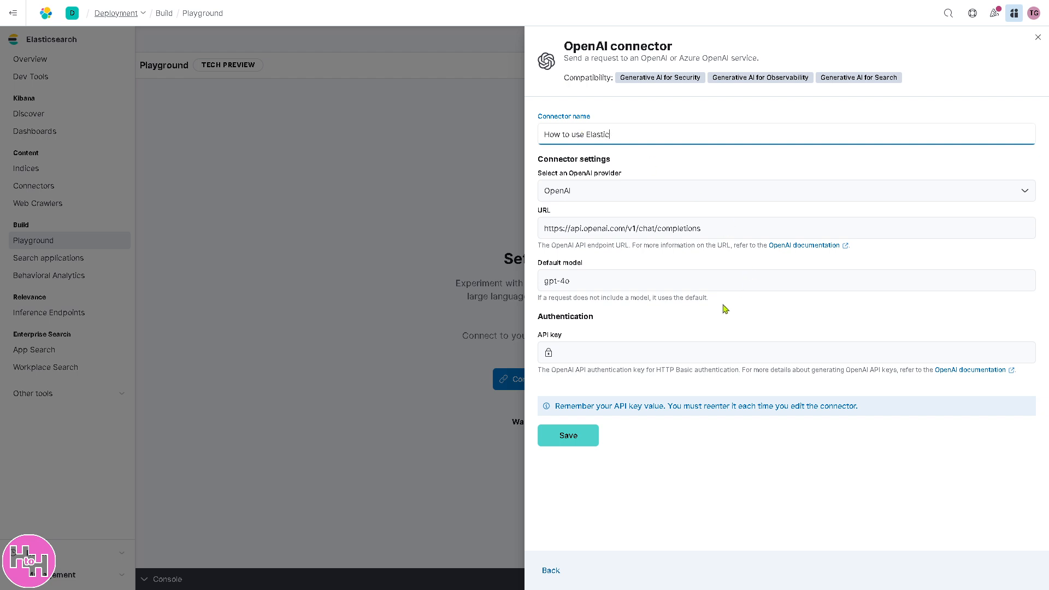
pyautogui.click(591, 440)
pyautogui.click(608, 382)
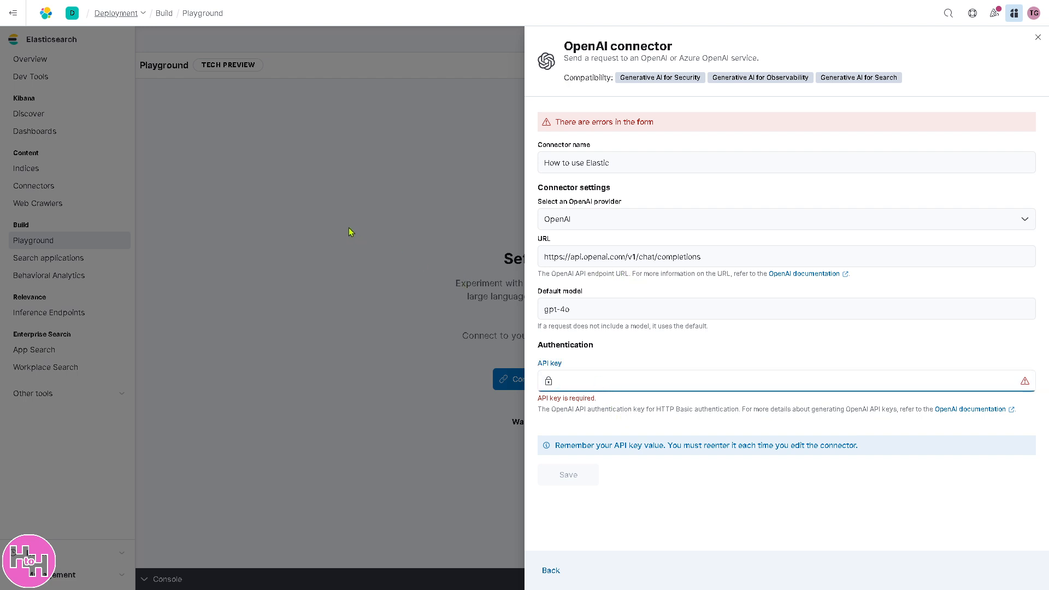
pyautogui.click(278, 250)
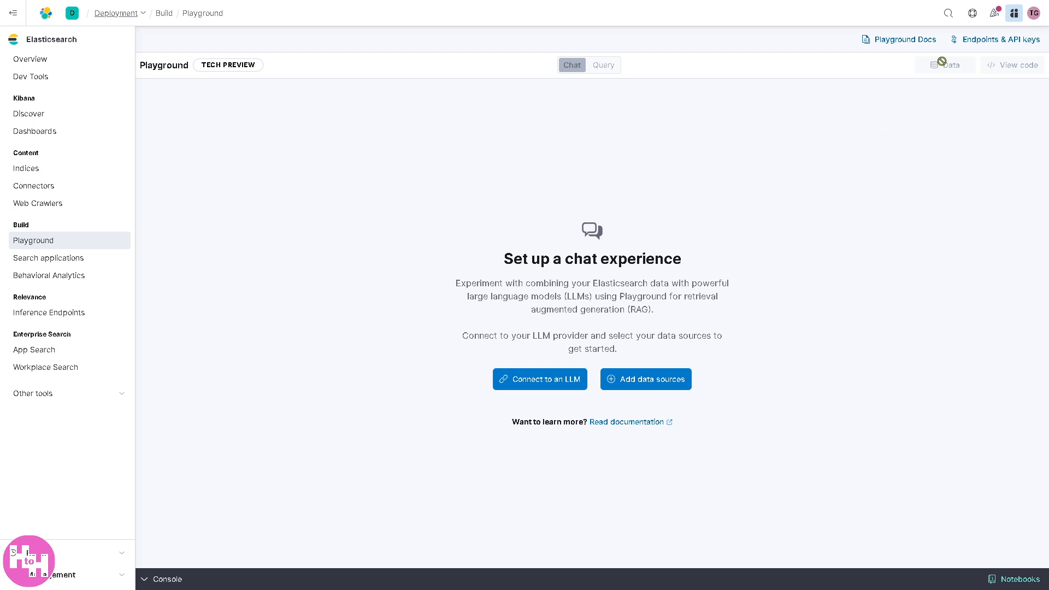
# Create an Elasticsearch API key named "How to use Elastic" in the connection details and copy its encoded value
pyautogui.click(1017, 39)
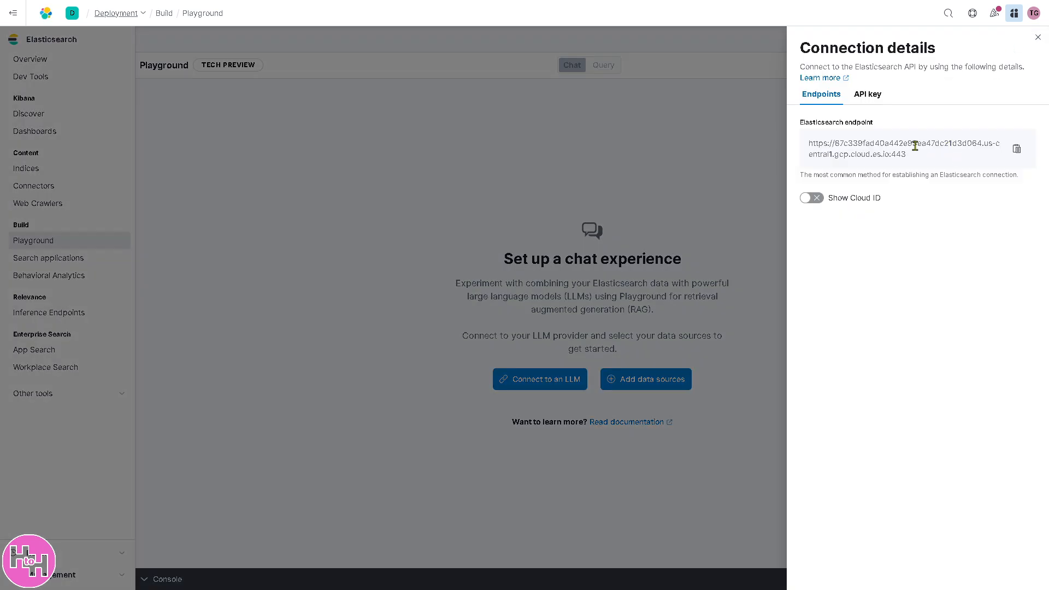
pyautogui.click(870, 98)
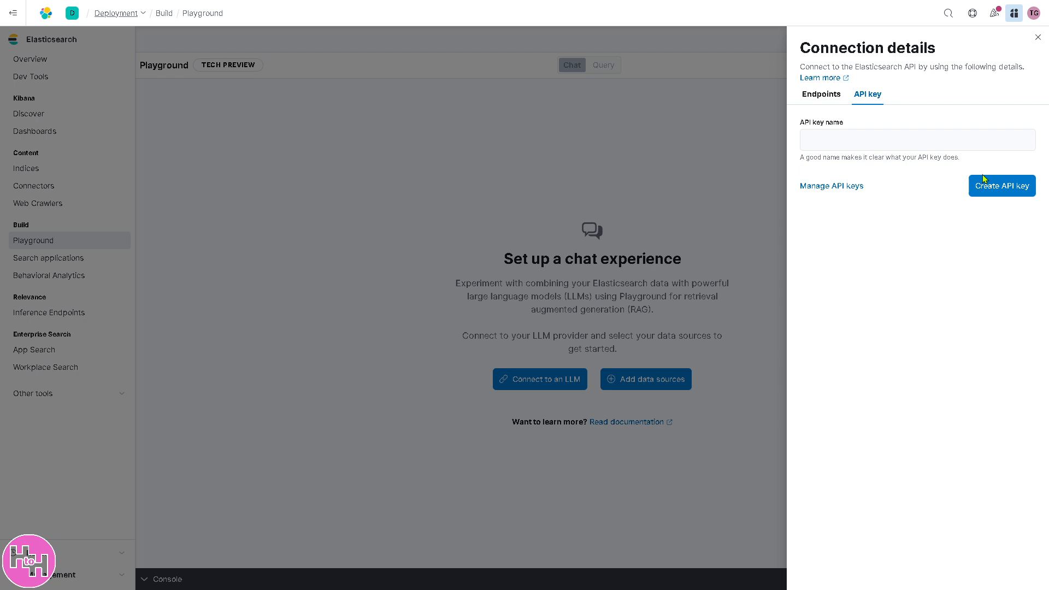
pyautogui.click(1019, 189)
pyautogui.click(874, 196)
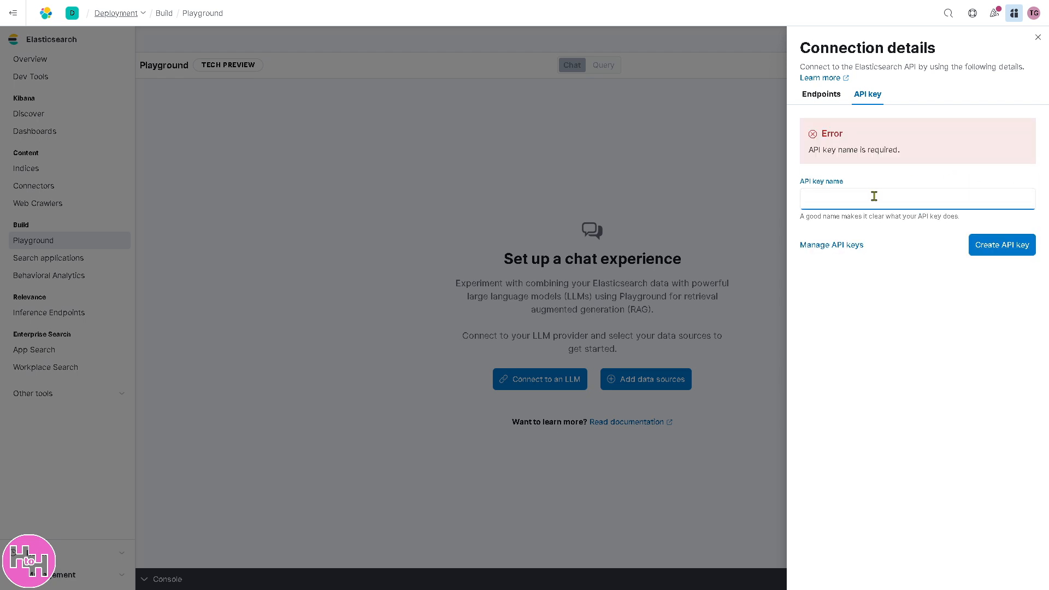
pyautogui.write('How ')
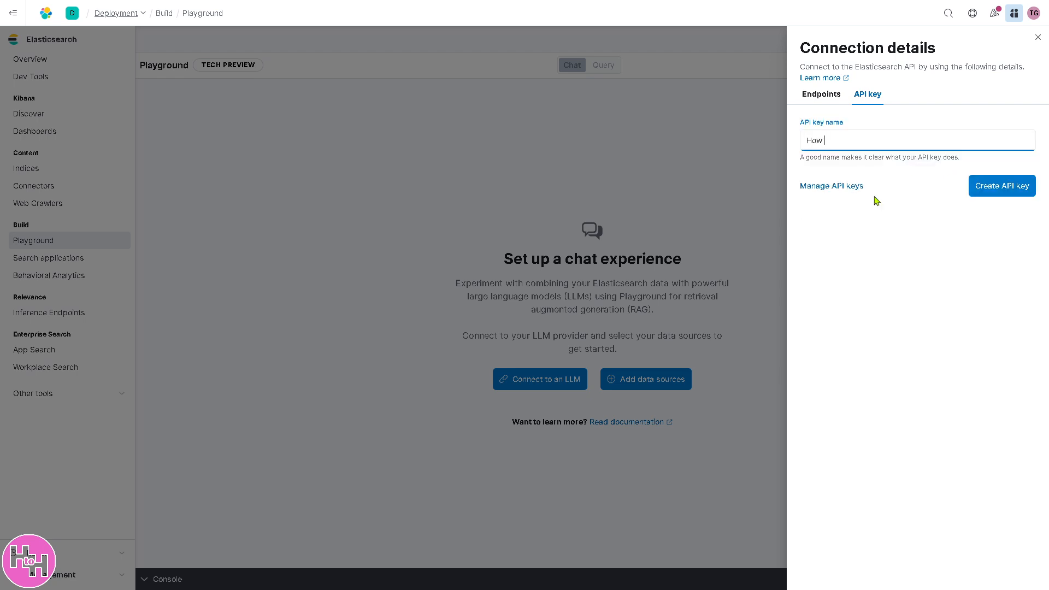
pyautogui.write('to use Elastic')
pyautogui.click(987, 191)
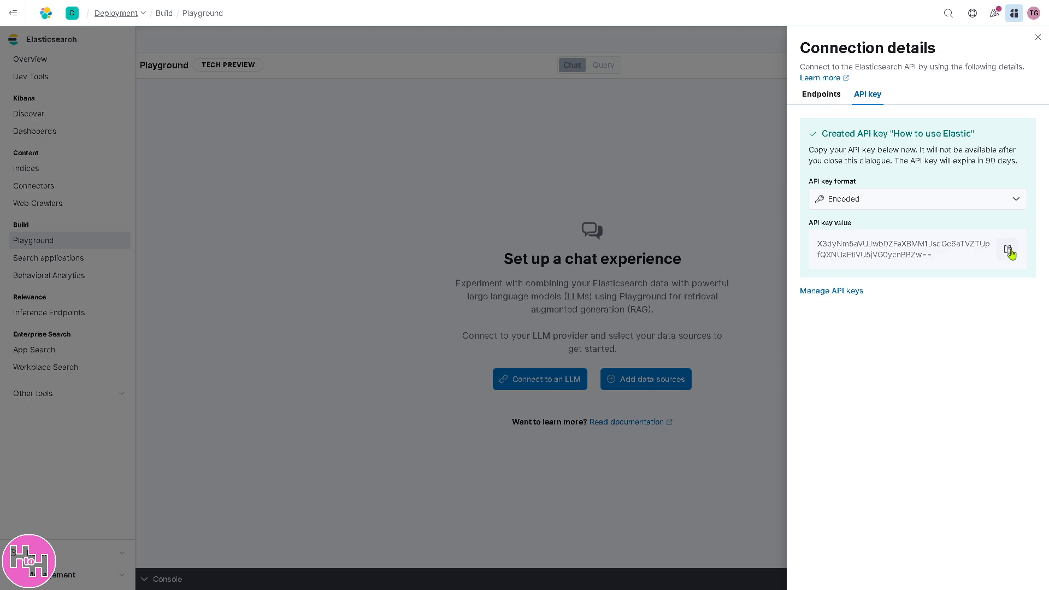
pyautogui.click(1012, 261)
pyautogui.click(655, 359)
# Start a new OpenAI connector for the Playground LLM connection and paste the copied API key into its authentication field
pyautogui.click(547, 384)
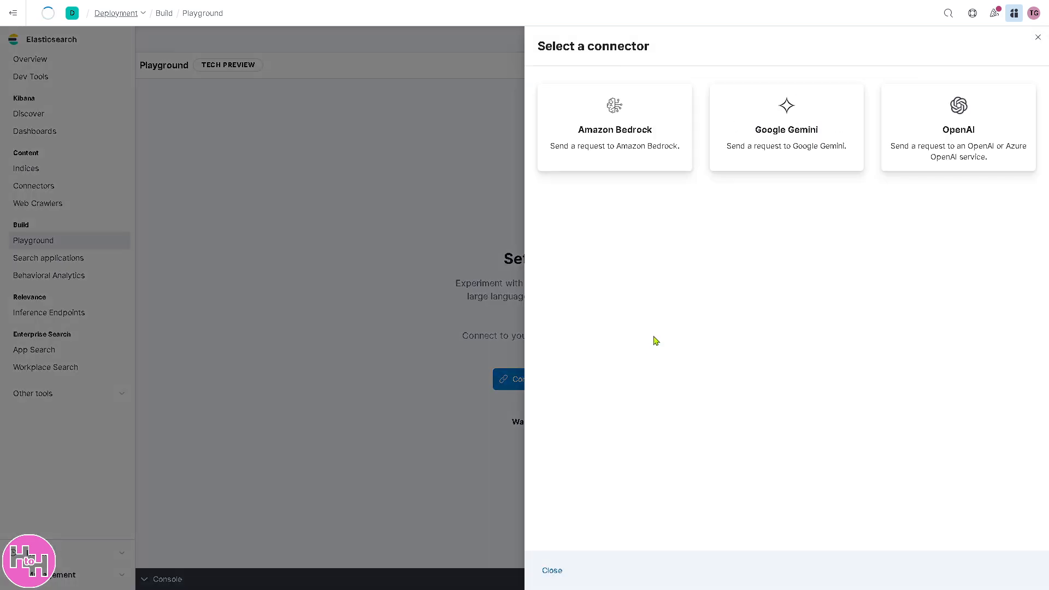
pyautogui.click(951, 153)
pyautogui.click(580, 358)
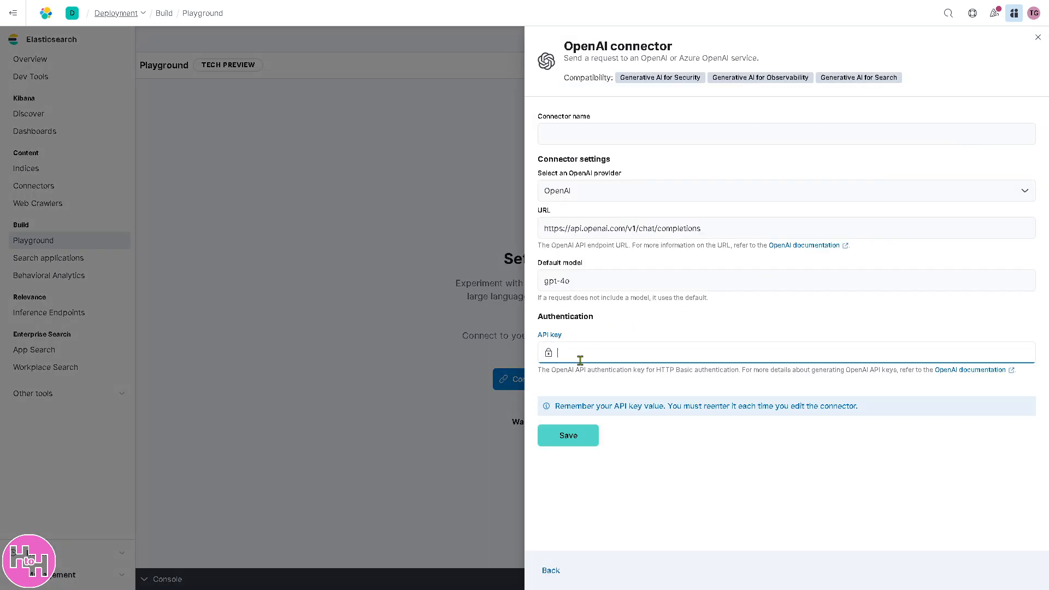
pyautogui.hotkey('ctrl', 'v')
pyautogui.click(568, 436)
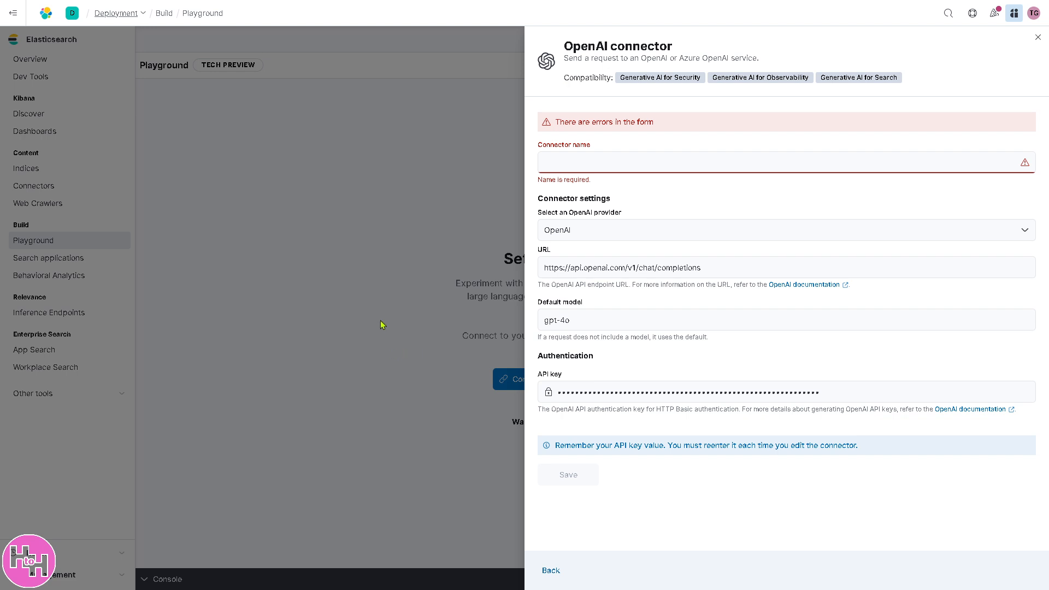
# Name the OpenAI connector "How to use Elastic" and save it, declining the browser's offer to store the password
pyautogui.click(579, 164)
pyautogui.write('Ho')
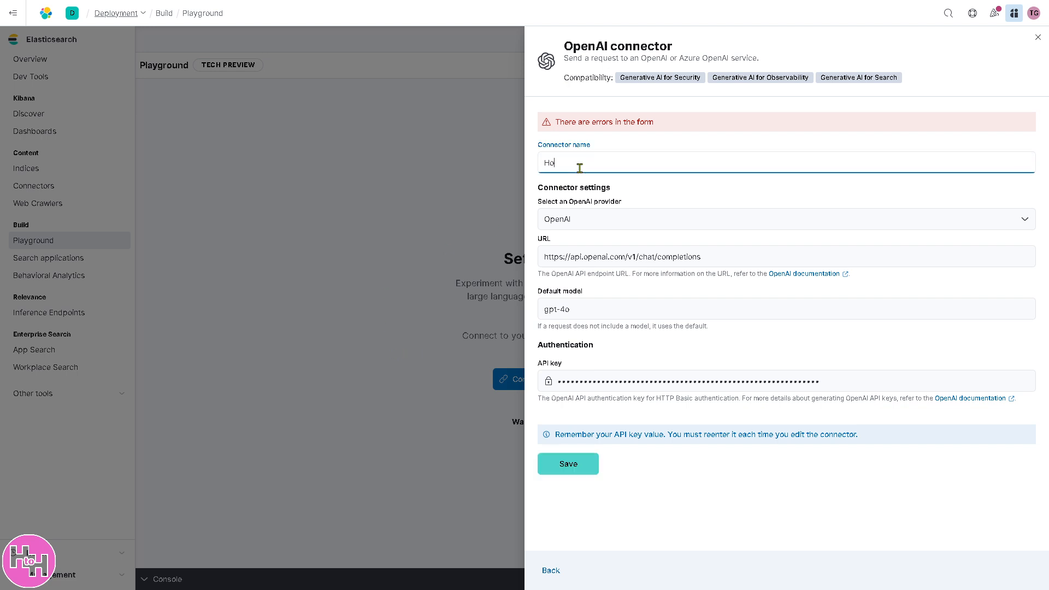
pyautogui.write('w to use EE')
pyautogui.write('astic')
pyautogui.click(568, 465)
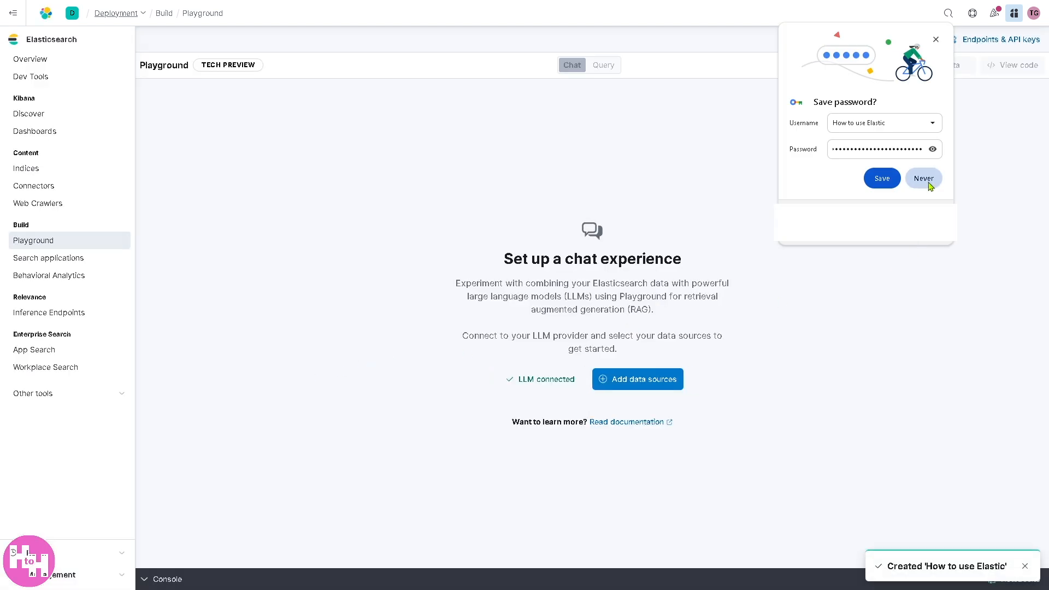
pyautogui.click(930, 180)
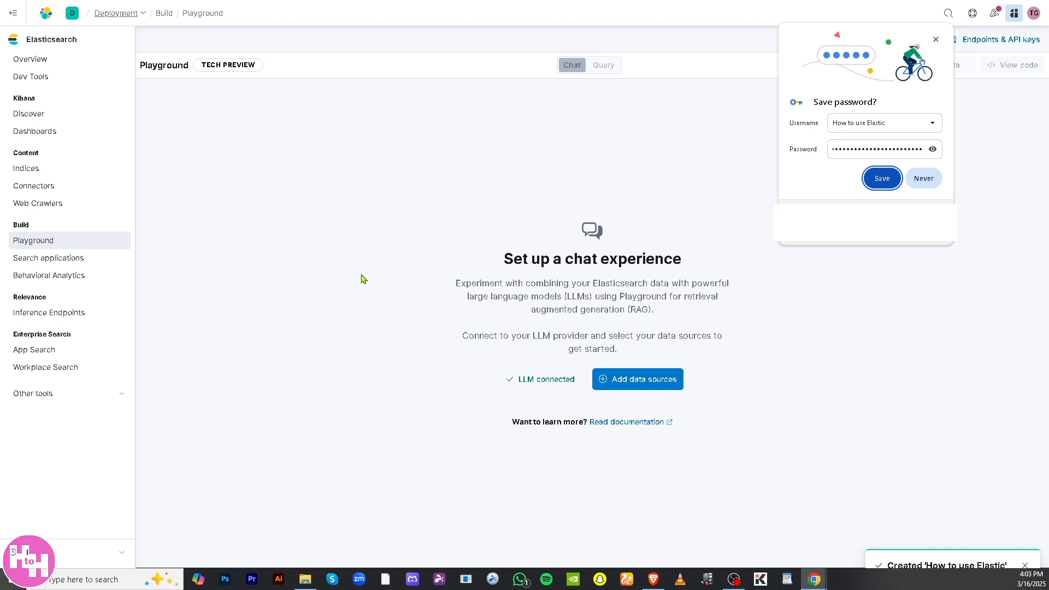
pyautogui.click(930, 181)
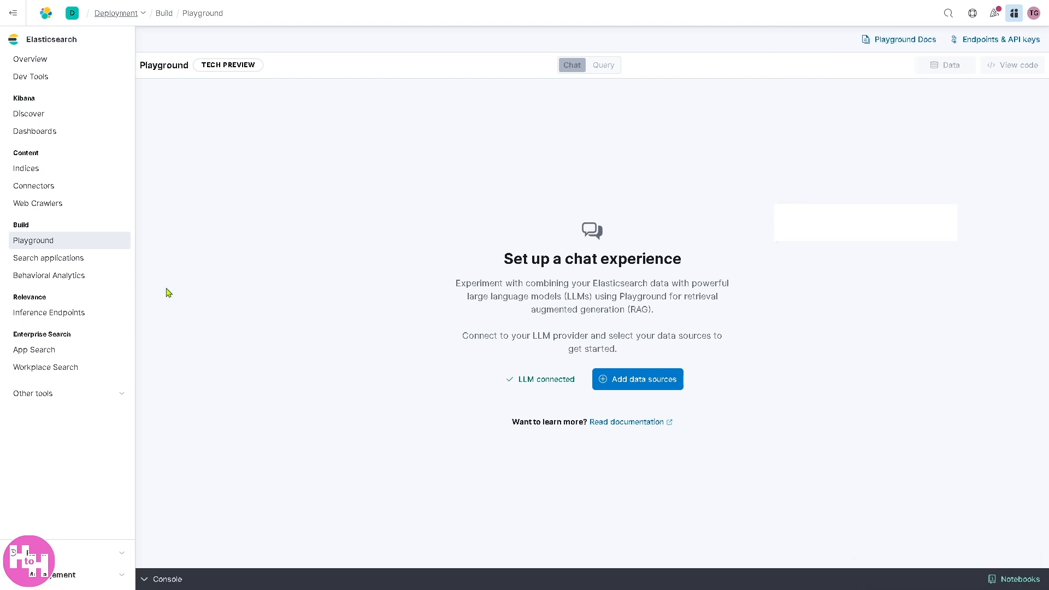
# Try to create a search application named "How to use Elastic" on the connector-gmail-4674 index, and leave the form
pyautogui.click(55, 259)
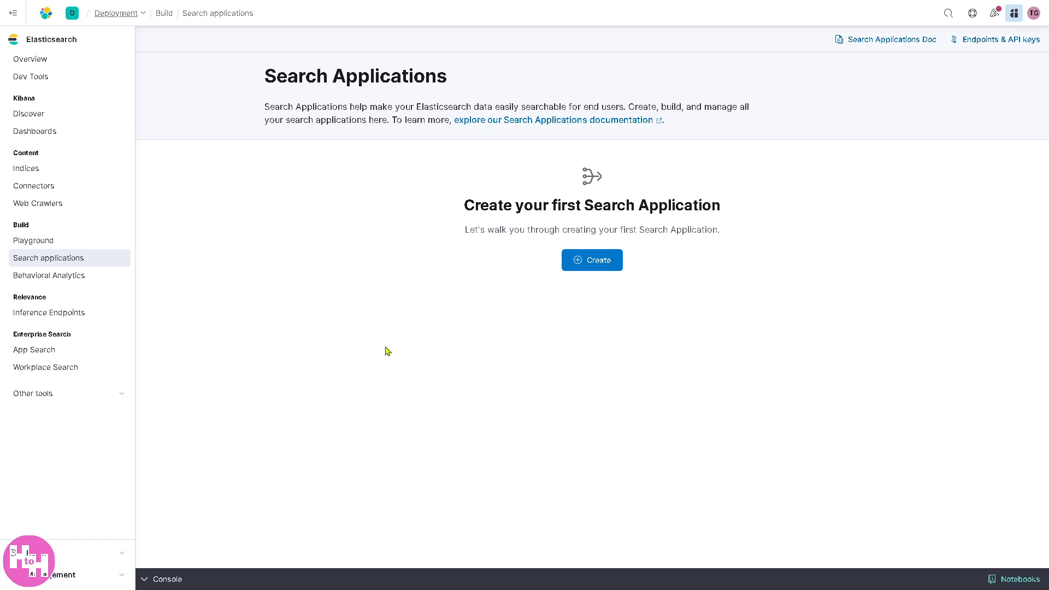
pyautogui.click(607, 265)
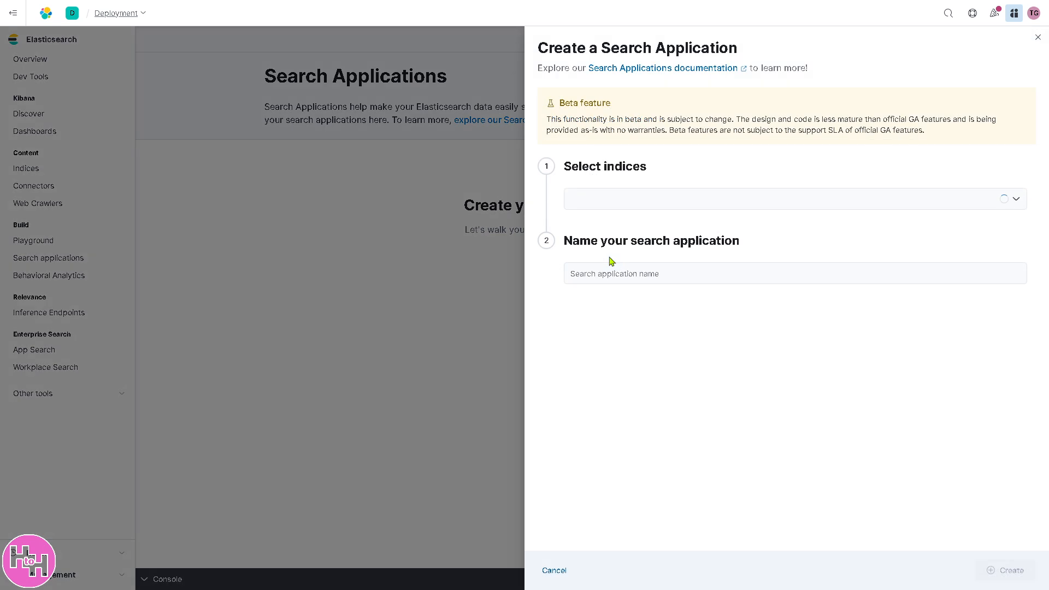
pyautogui.click(613, 206)
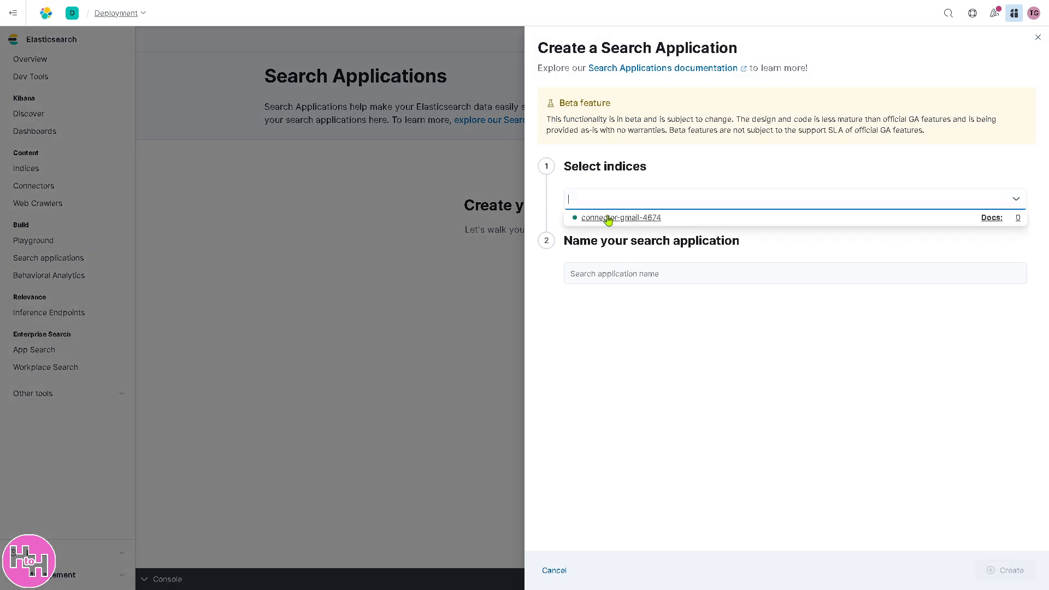
pyautogui.click(610, 218)
pyautogui.click(643, 276)
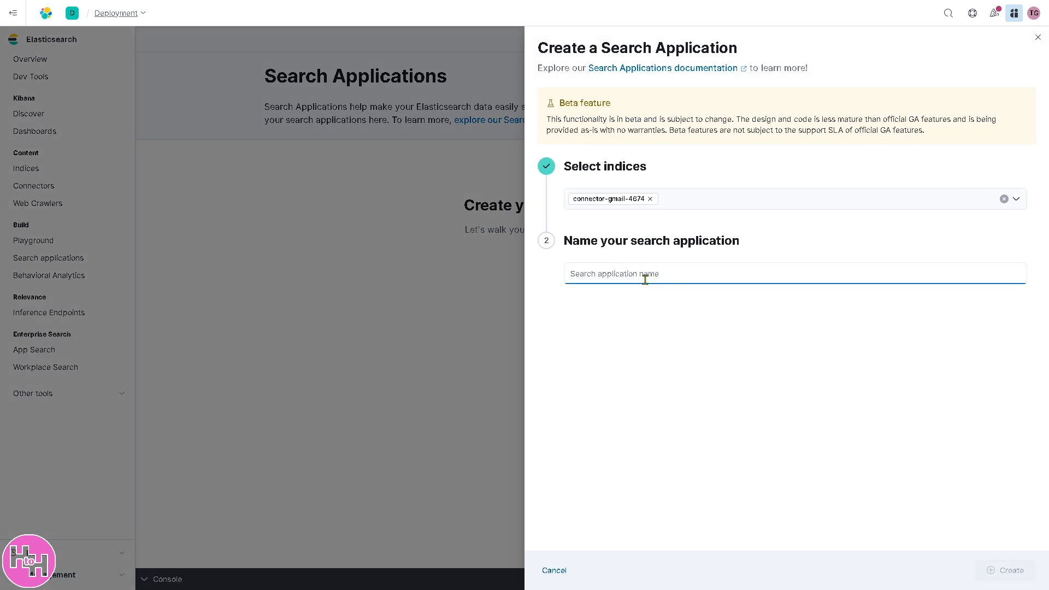
pyautogui.write('Ho ')
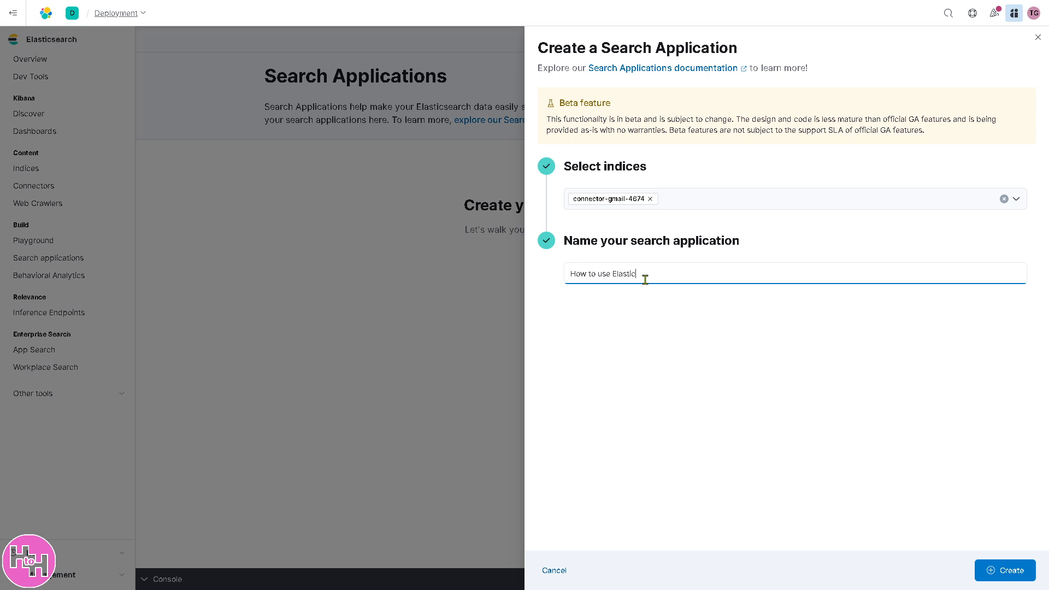
pyautogui.write(' to use Elastic')
pyautogui.click(993, 567)
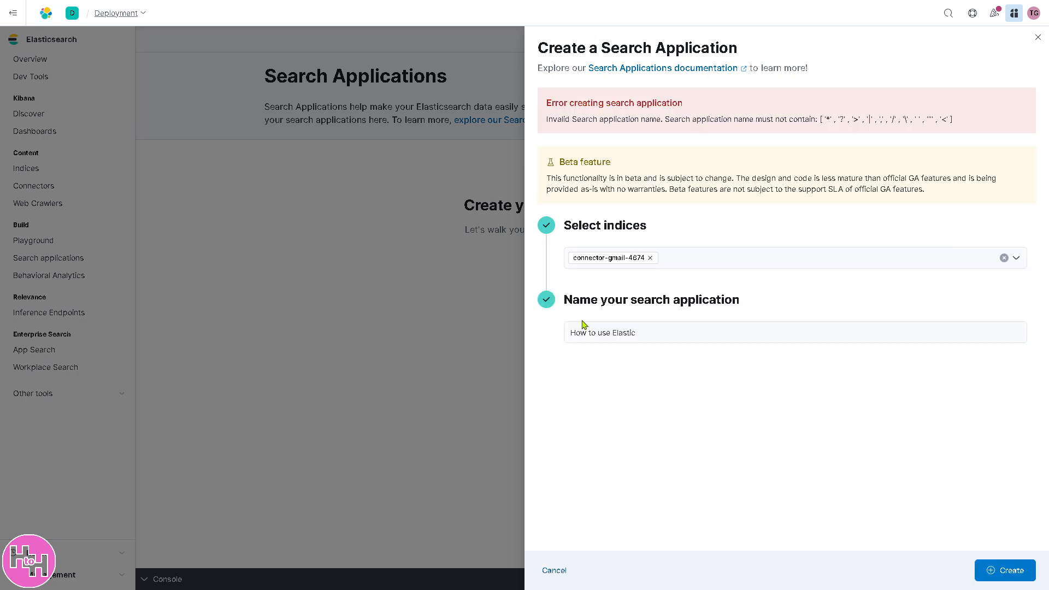
pyautogui.click(306, 284)
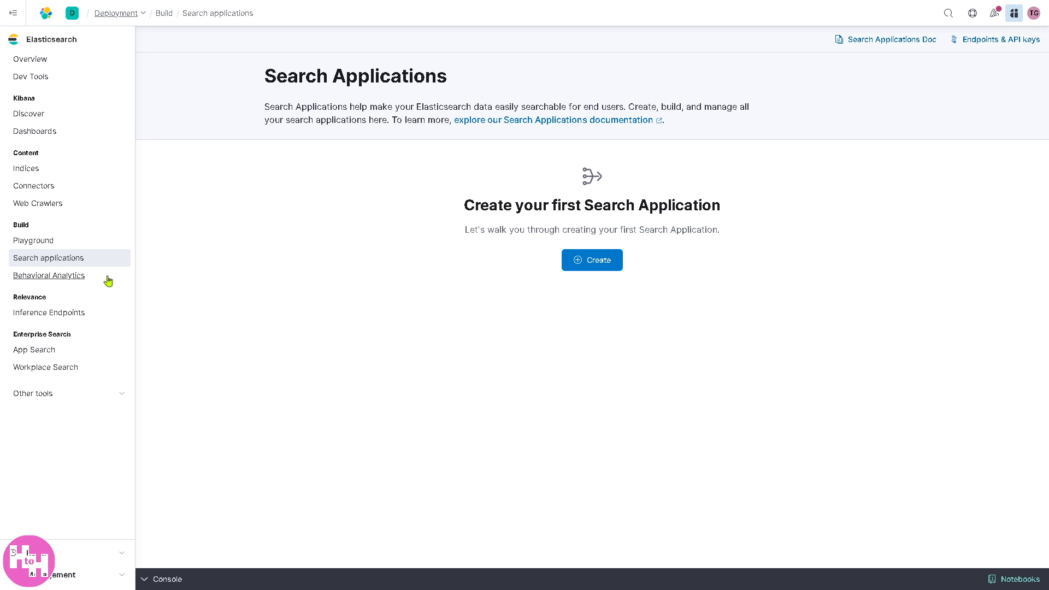
# Open Behavioral Analytics and start a new collection named "how", cancelling without creating it
pyautogui.click(63, 276)
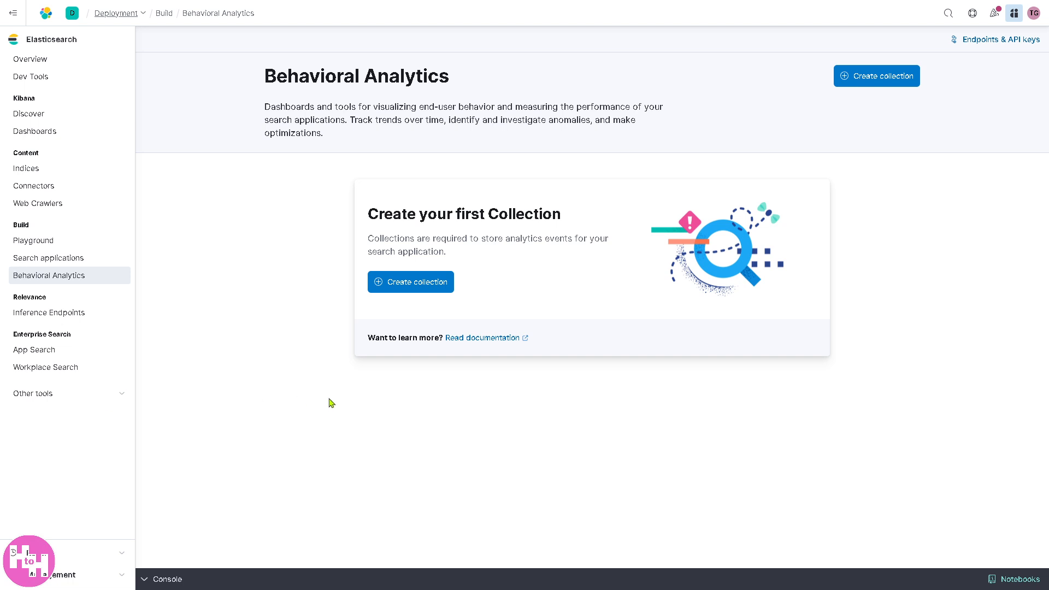
pyautogui.click(429, 284)
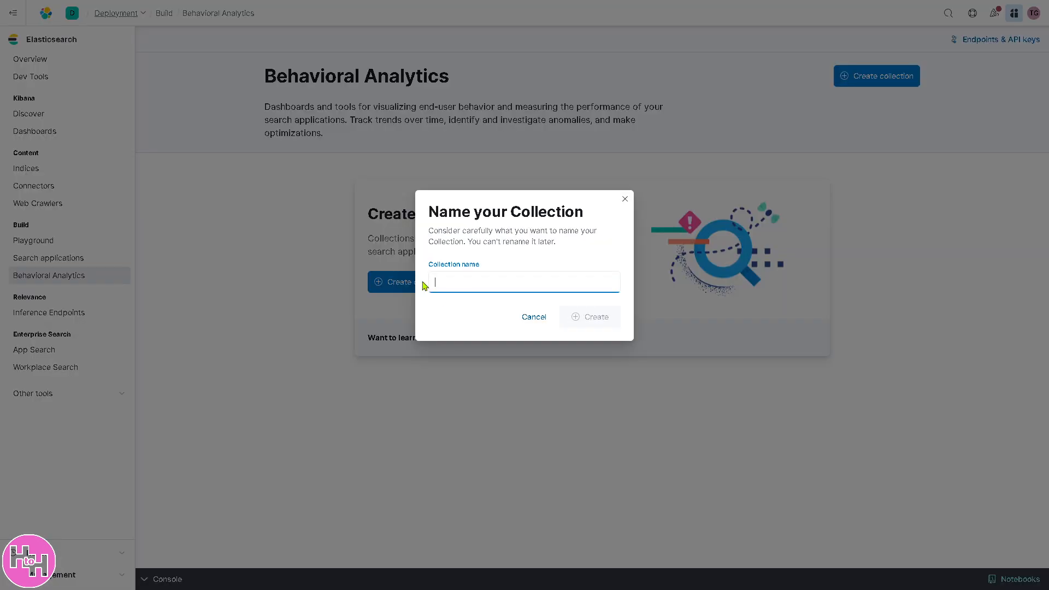
pyautogui.write('H')
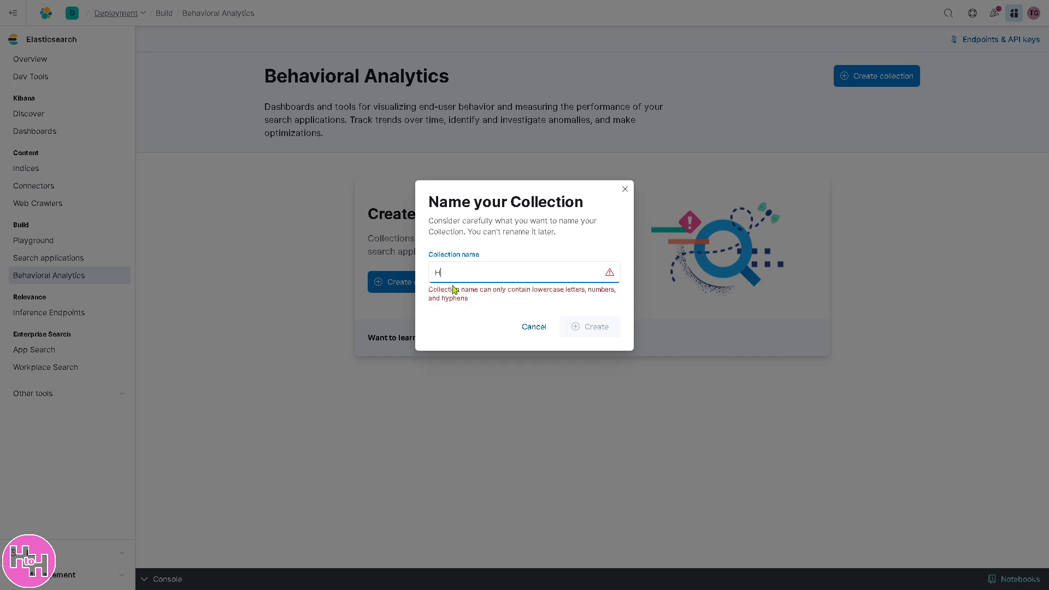
pyautogui.write('ow to')
pyautogui.moveTo(484, 277); pyautogui.dragTo(373, 277)
pyautogui.write('how')
pyautogui.click(534, 326)
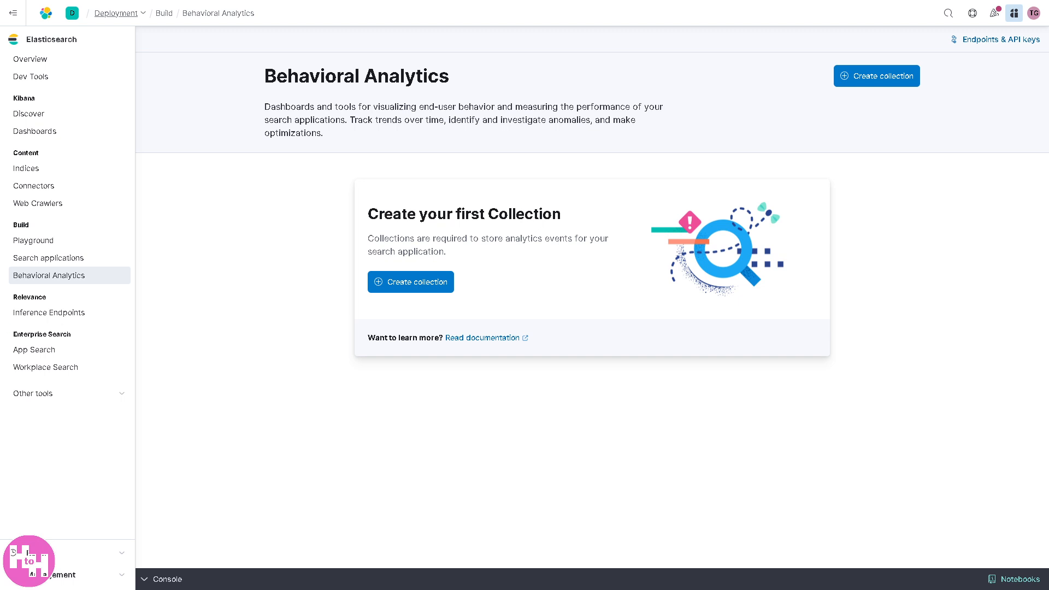
# View the Inference Endpoints, App Search and Workplace Search pages
pyautogui.click(54, 320)
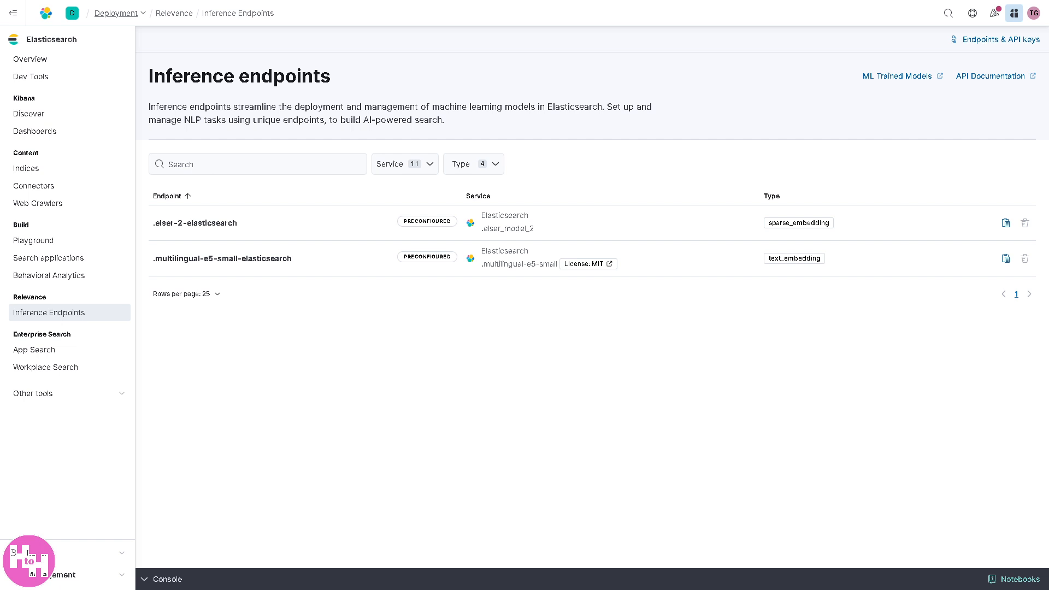
pyautogui.click(40, 353)
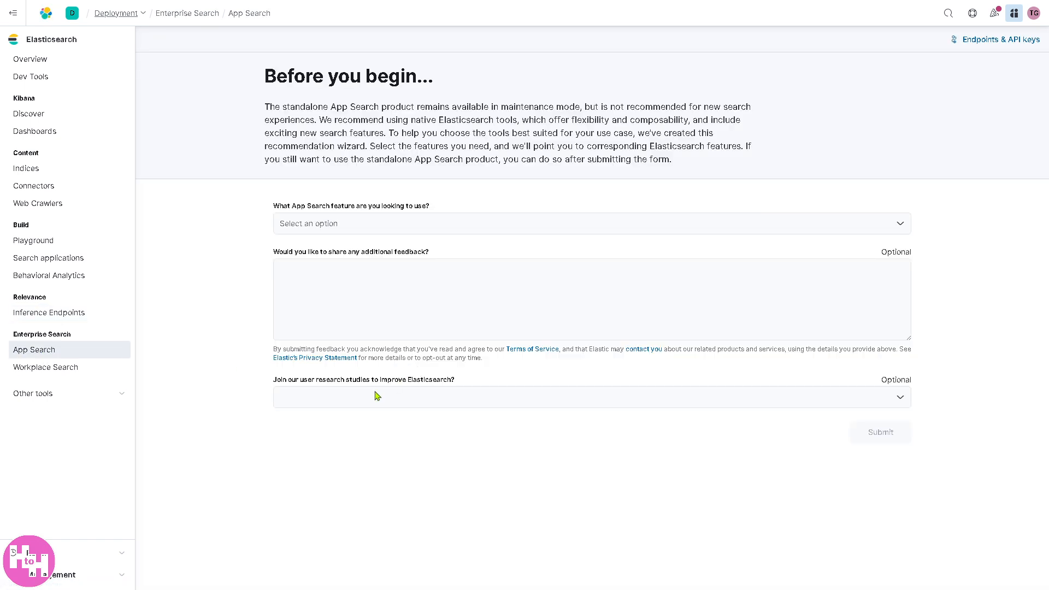
pyautogui.click(60, 368)
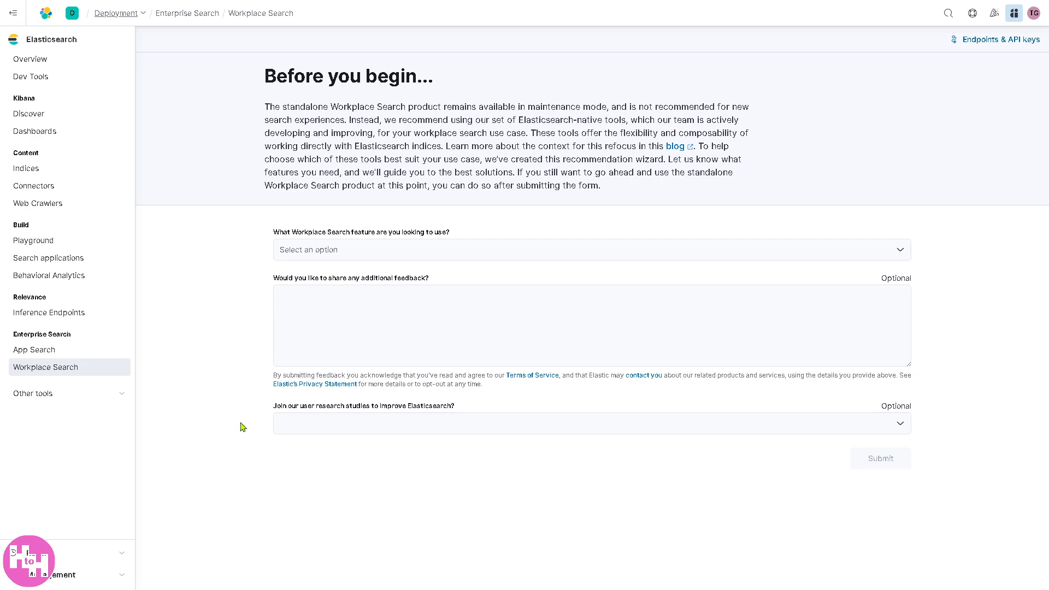
# Review the ingestion and custom search options on the Overview page, and reload it to apply the updated color theme
pyautogui.click(31, 61)
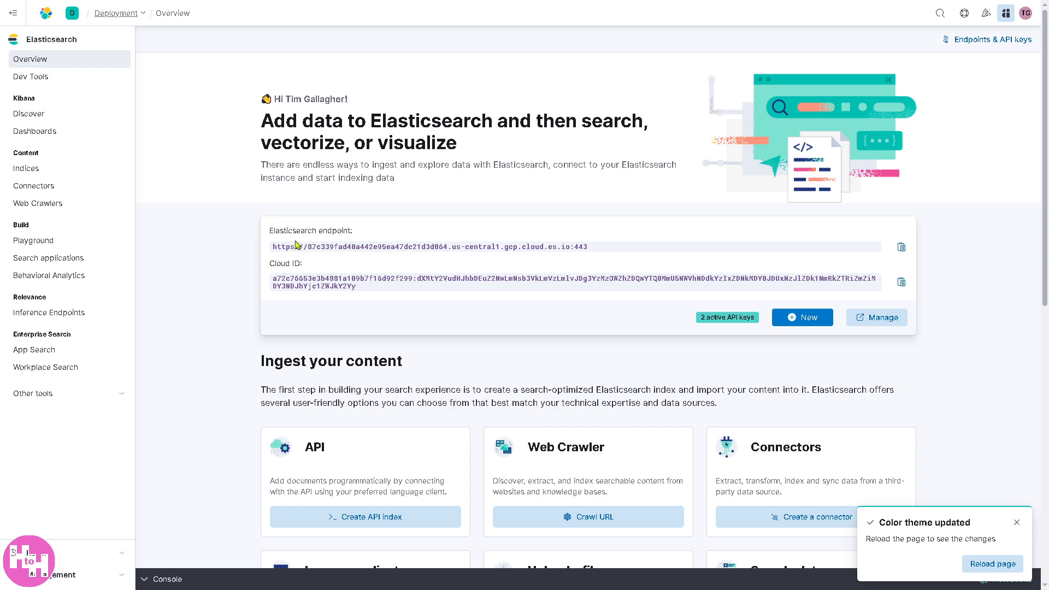
pyautogui.scroll(-1, 297, 245)
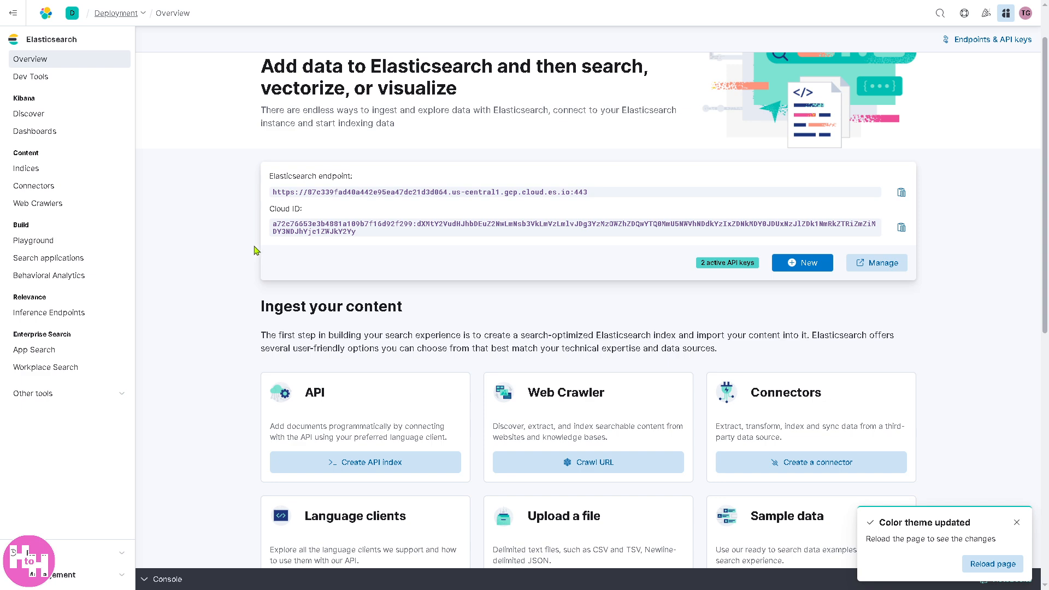
pyautogui.scroll(-2, 254, 250)
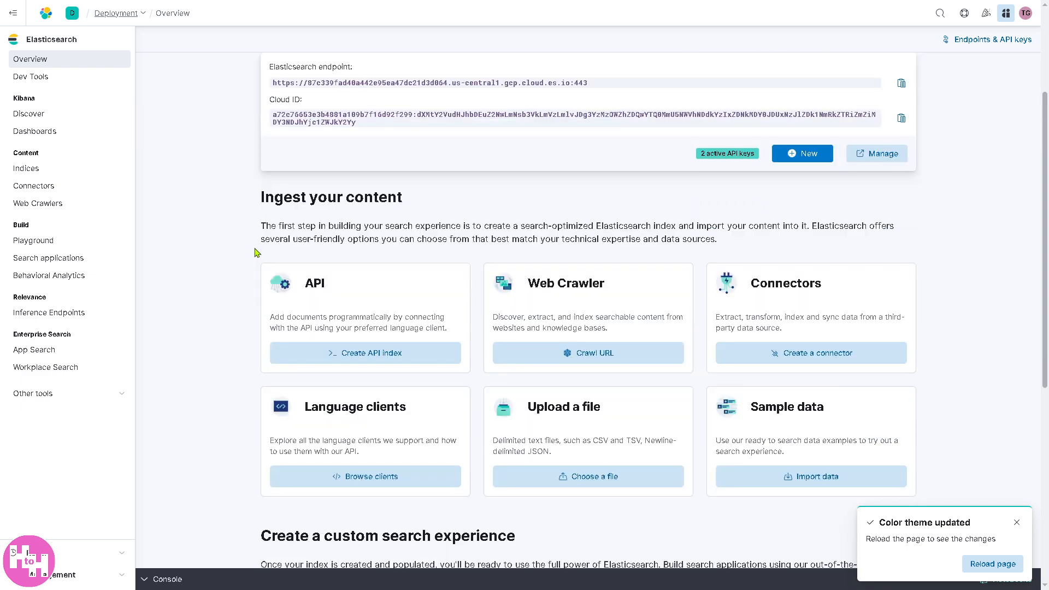
pyautogui.scroll(-3, 255, 252)
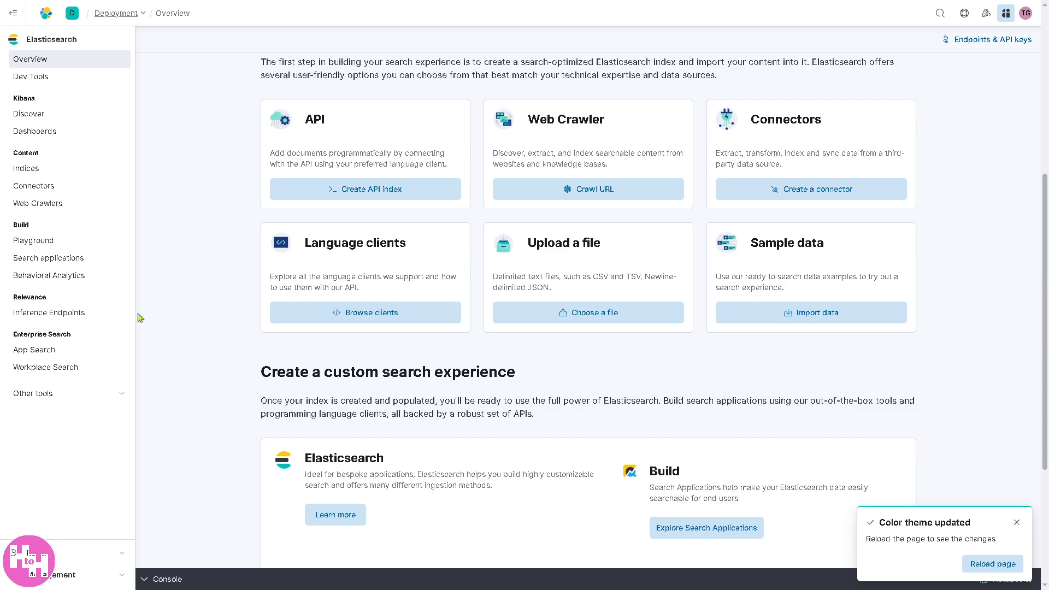
pyautogui.scroll(-4, 187, 334)
pyautogui.scroll(1, 171, 354)
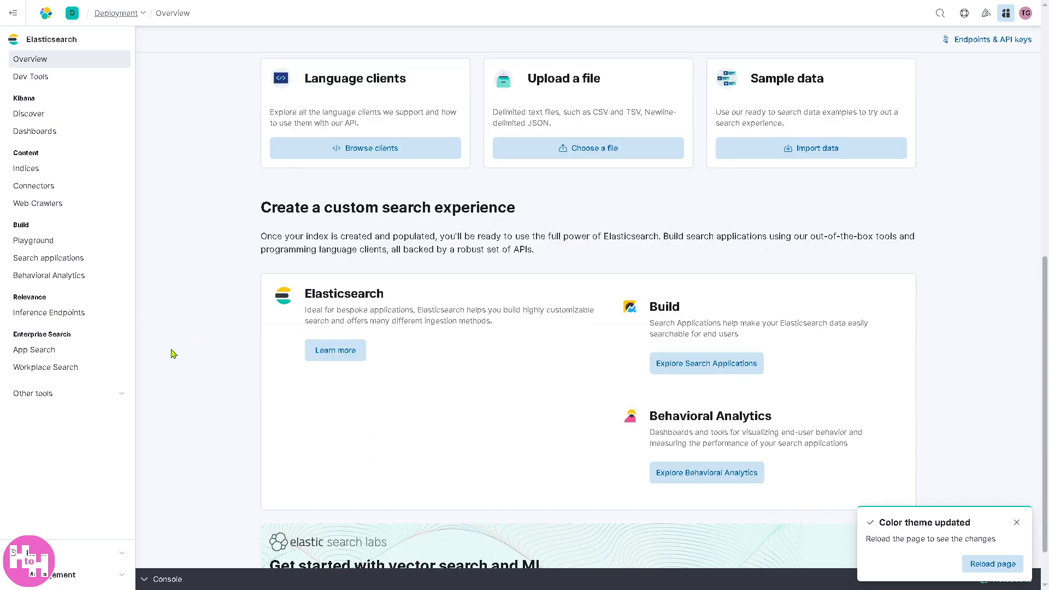
pyautogui.scroll(-1, 172, 356)
pyautogui.scroll(1, 171, 352)
pyautogui.scroll(-1, 171, 352)
pyautogui.click(992, 569)
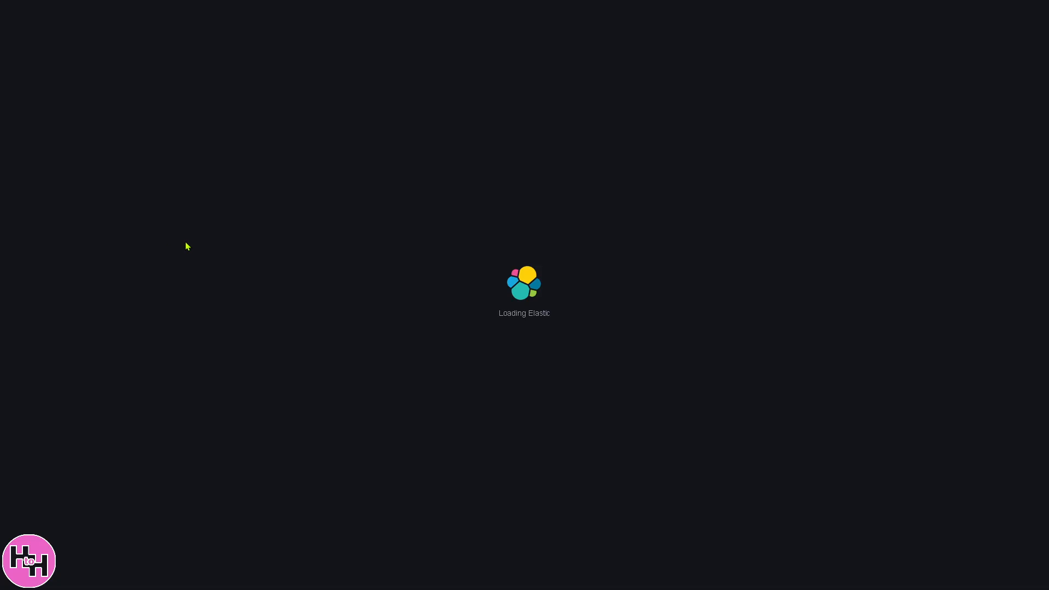